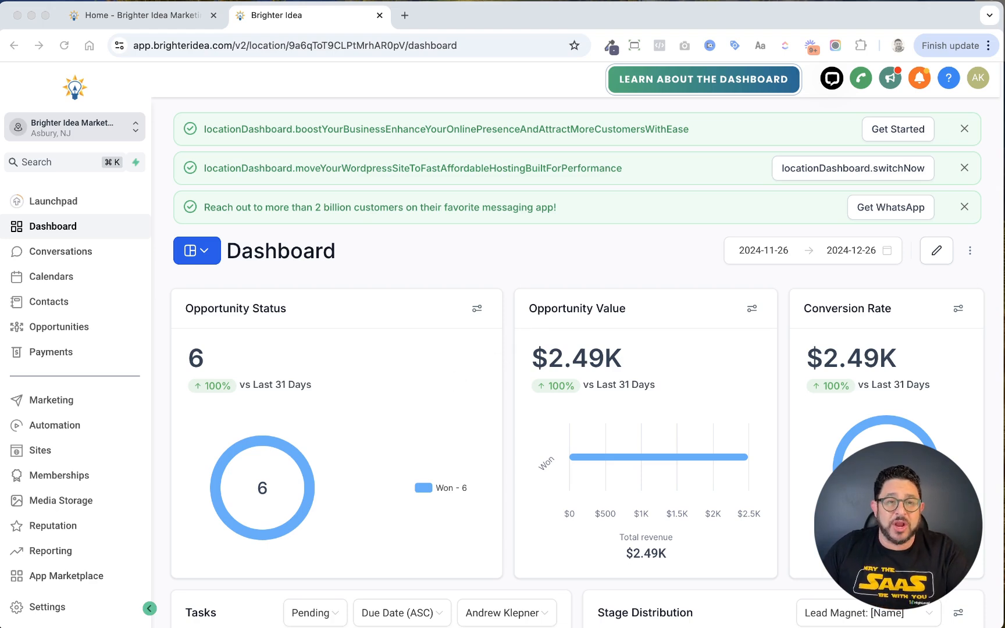
# - Switch to the Brighter Idea Marketing WordPress site, go to adding new plugins, and search for "lead connector"
pyautogui.click(152, 17)
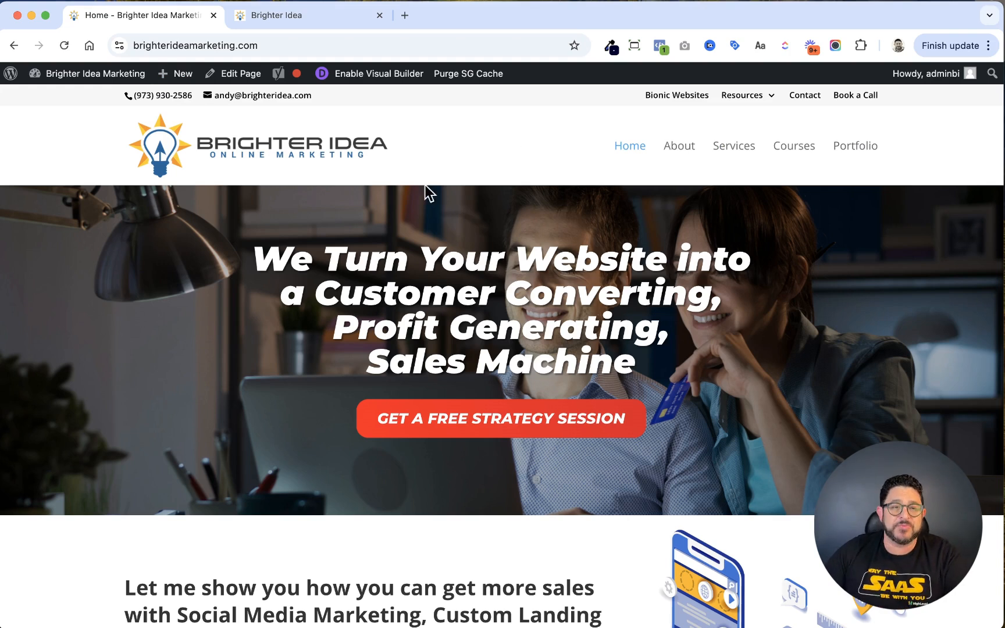
pyautogui.moveTo(75, 75)
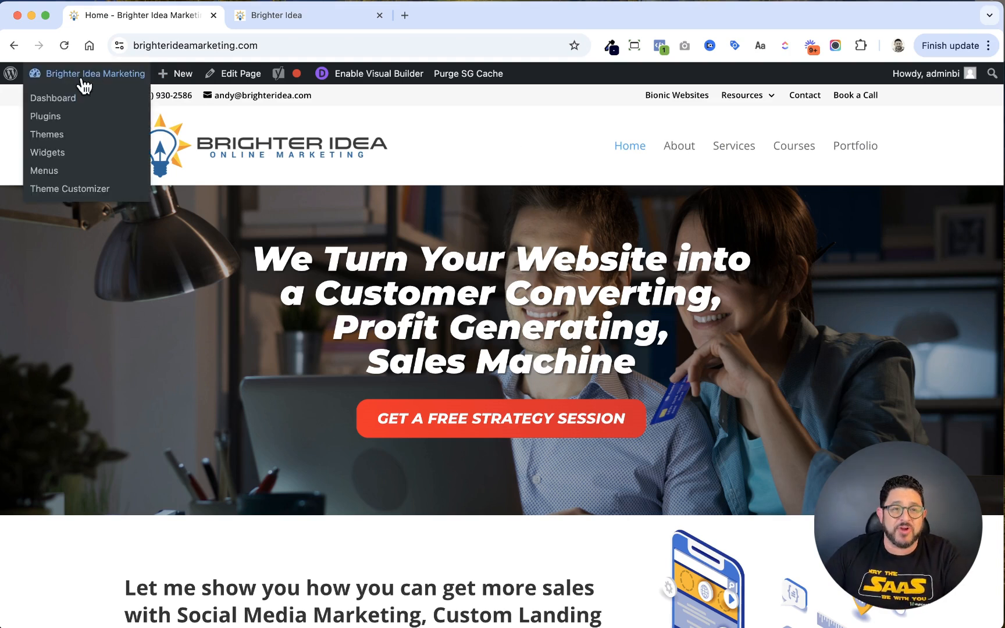
pyautogui.click(47, 119)
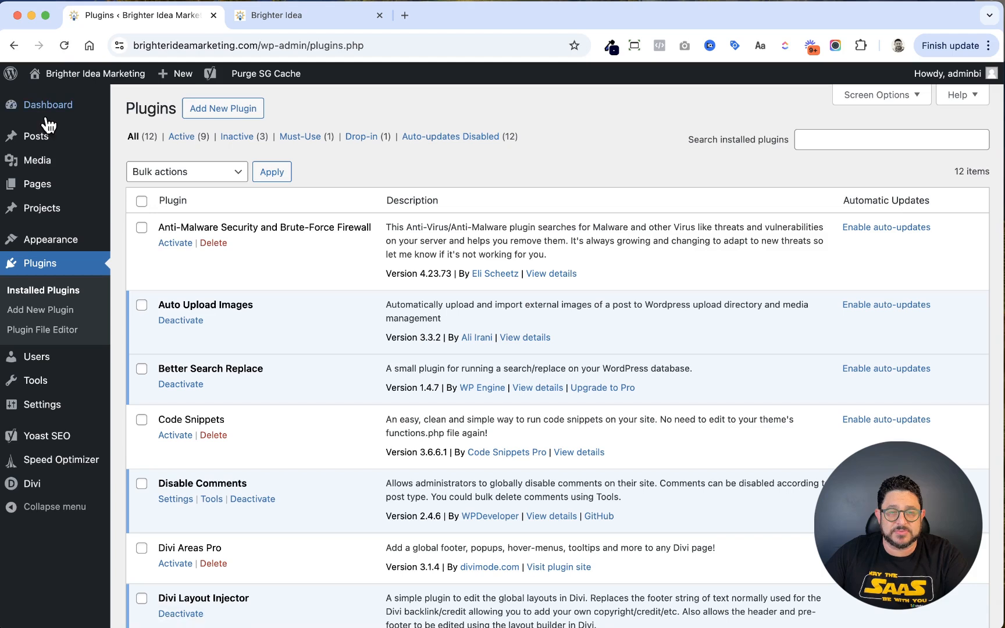
pyautogui.click(44, 317)
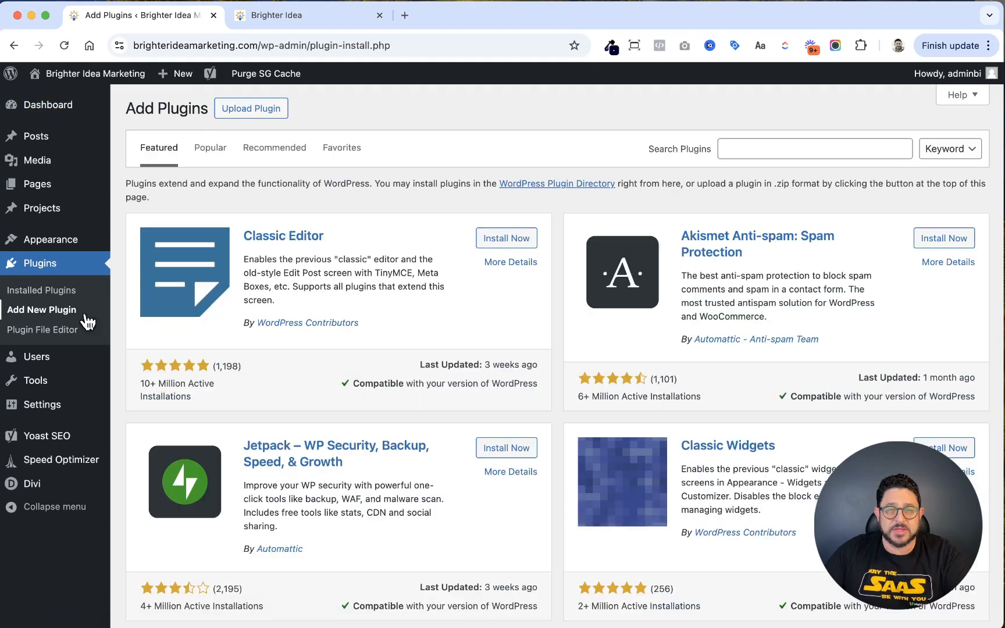
pyautogui.click(756, 150)
pyautogui.write('lead')
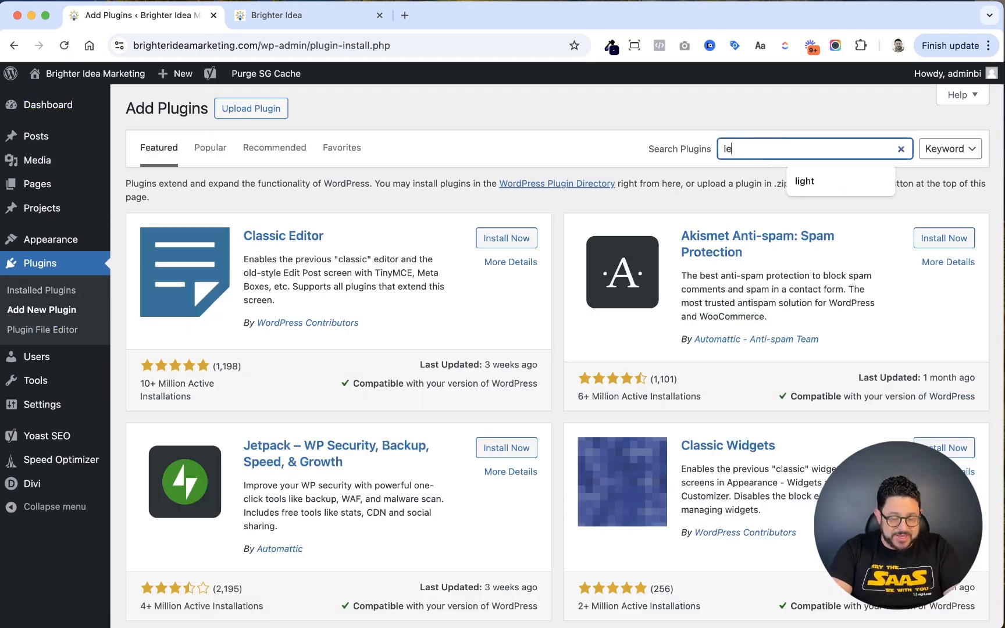
pyautogui.write(' connector')
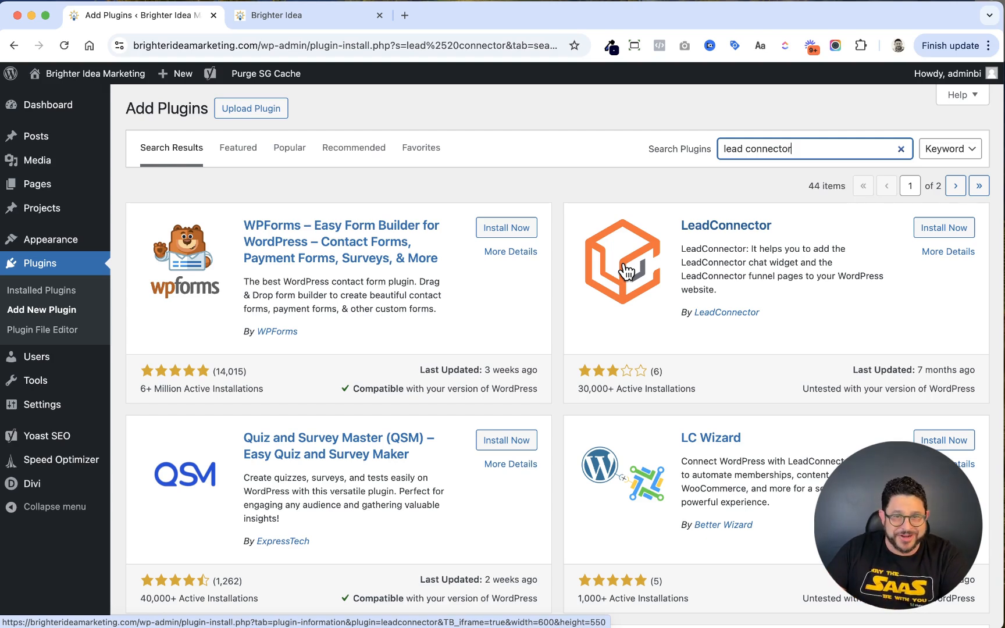
# - Install and activate the LeadConnector plugin, and open its settings page
pyautogui.click(943, 228)
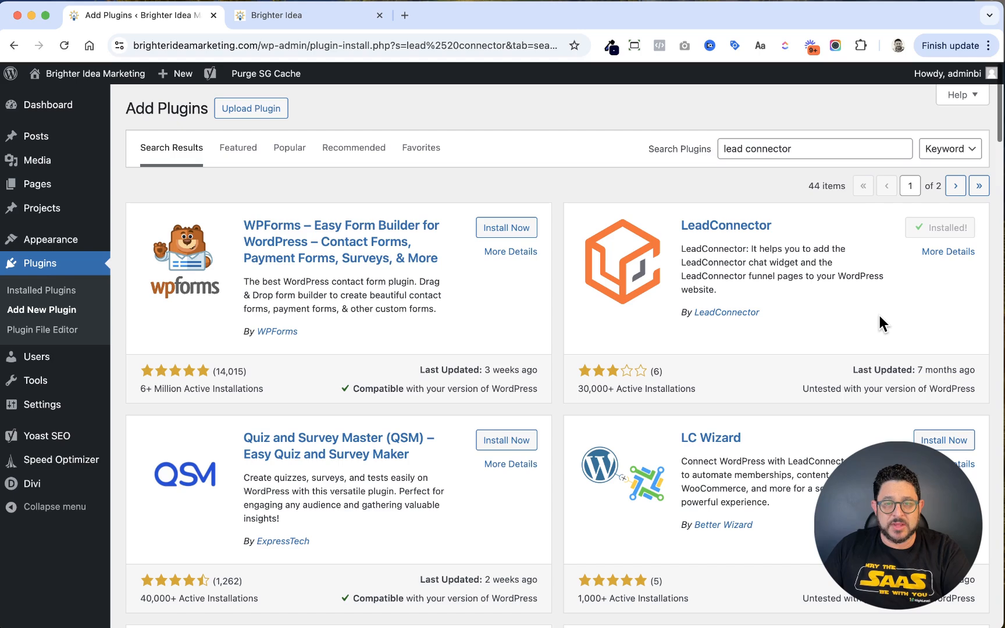
pyautogui.click(959, 232)
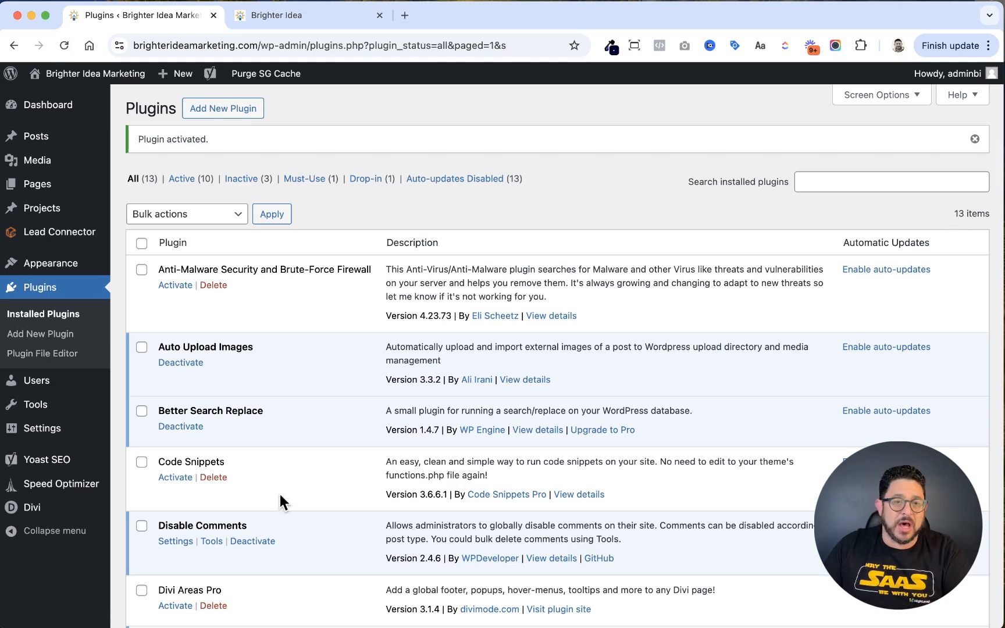
pyautogui.click(54, 239)
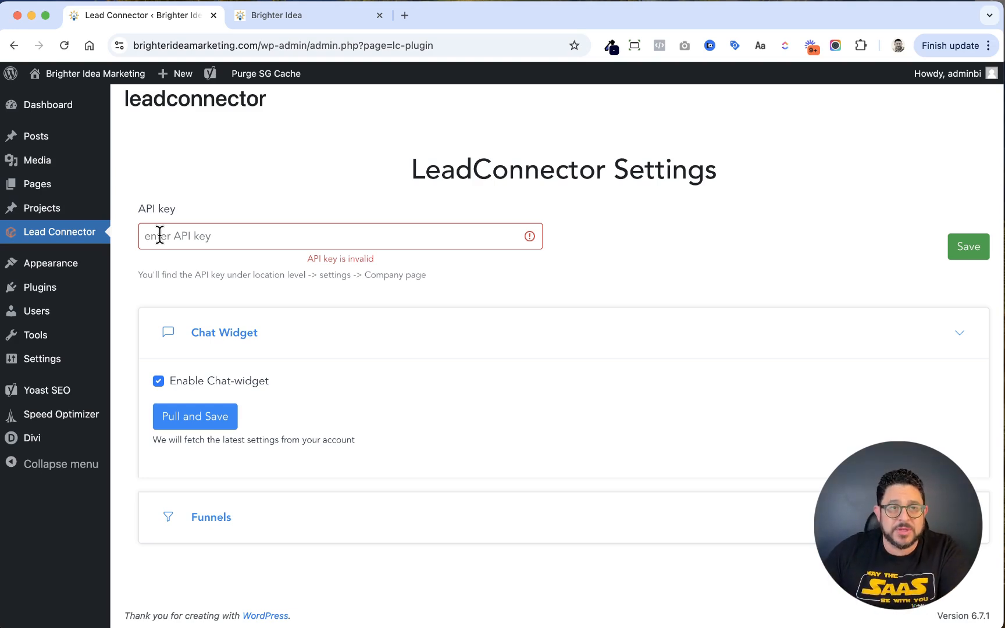
# - Switch to the Brighter Idea account, open its Business Profile settings, and check where the WordPress plugin says the API key is found
pyautogui.click(283, 17)
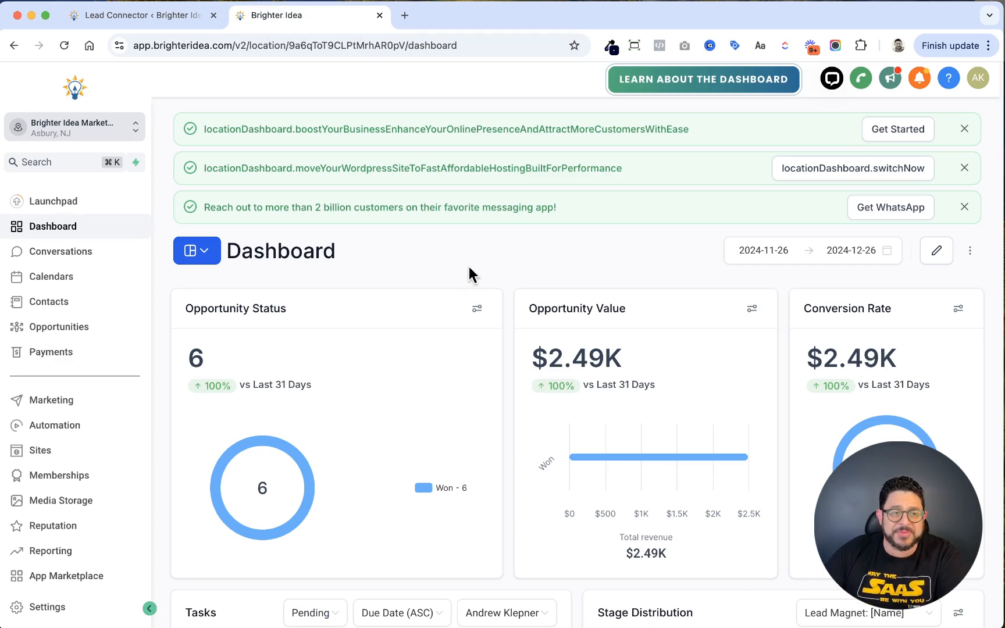
pyautogui.click(49, 608)
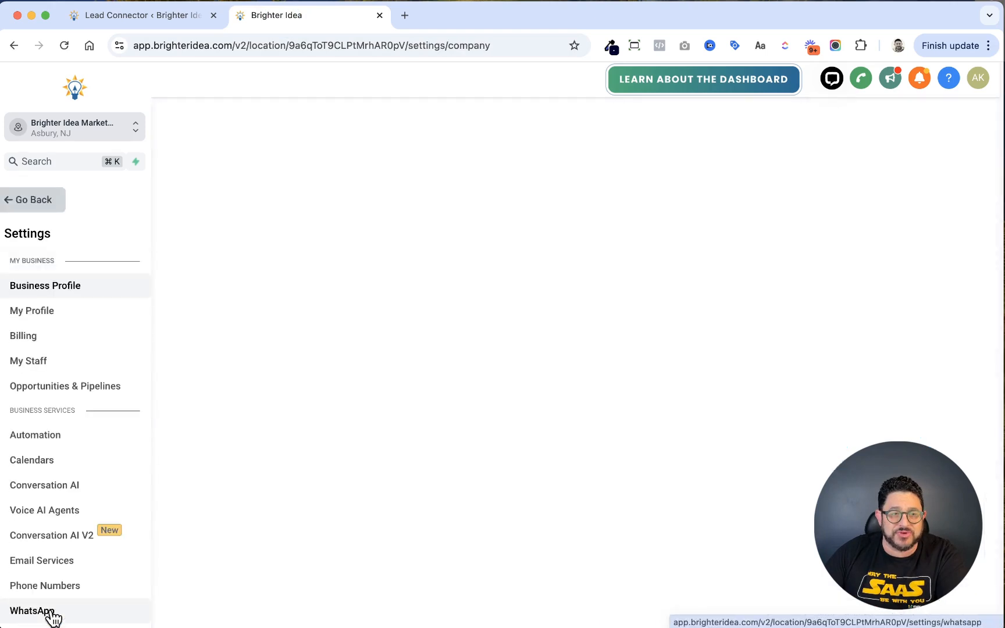
pyautogui.click(62, 289)
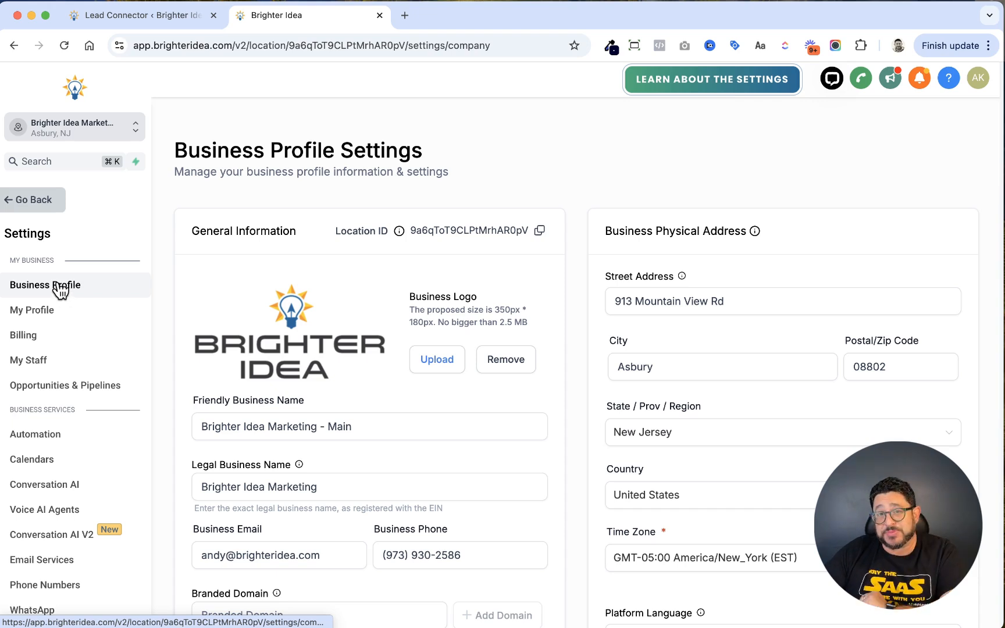
pyautogui.click(157, 18)
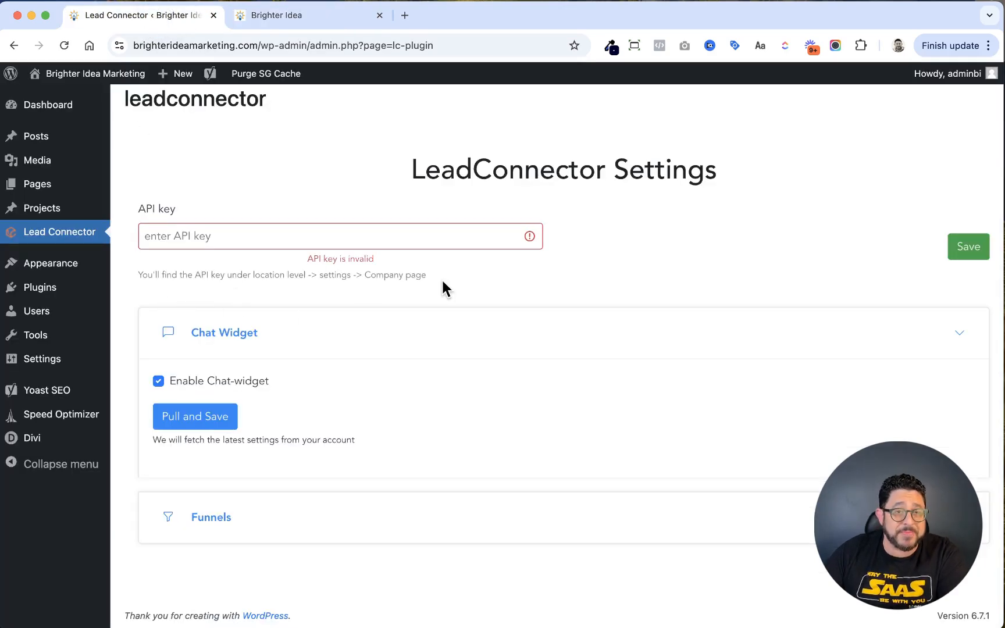
pyautogui.click(292, 16)
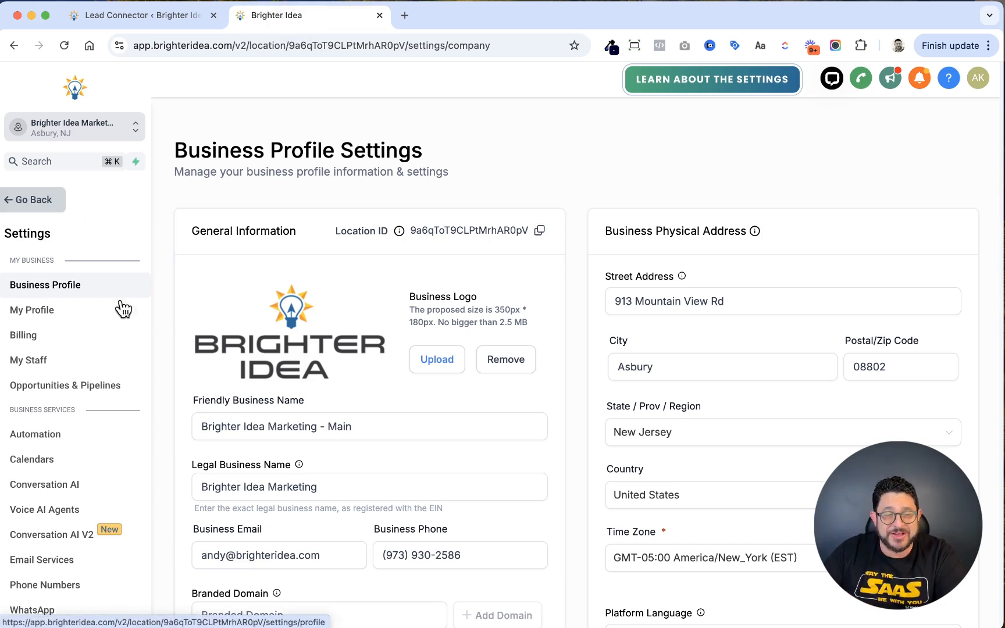
# - View the API key reset confirmation in the business profile's General Information, cancel it, and copy the existing API key
pyautogui.scroll(-2, 270, 305)
pyautogui.scroll(-8, 269, 305)
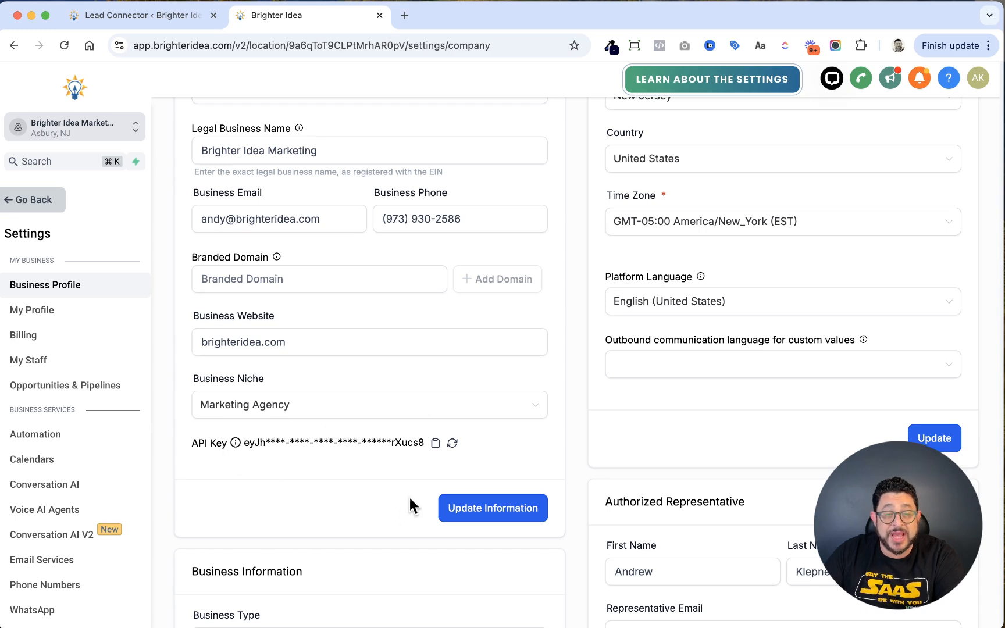
pyautogui.click(456, 444)
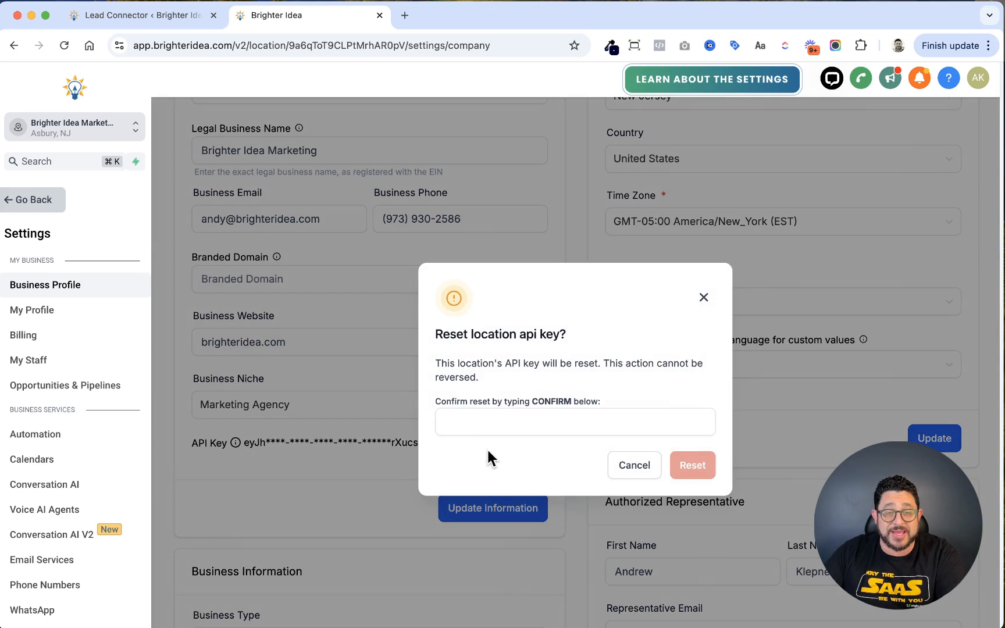
pyautogui.click(631, 472)
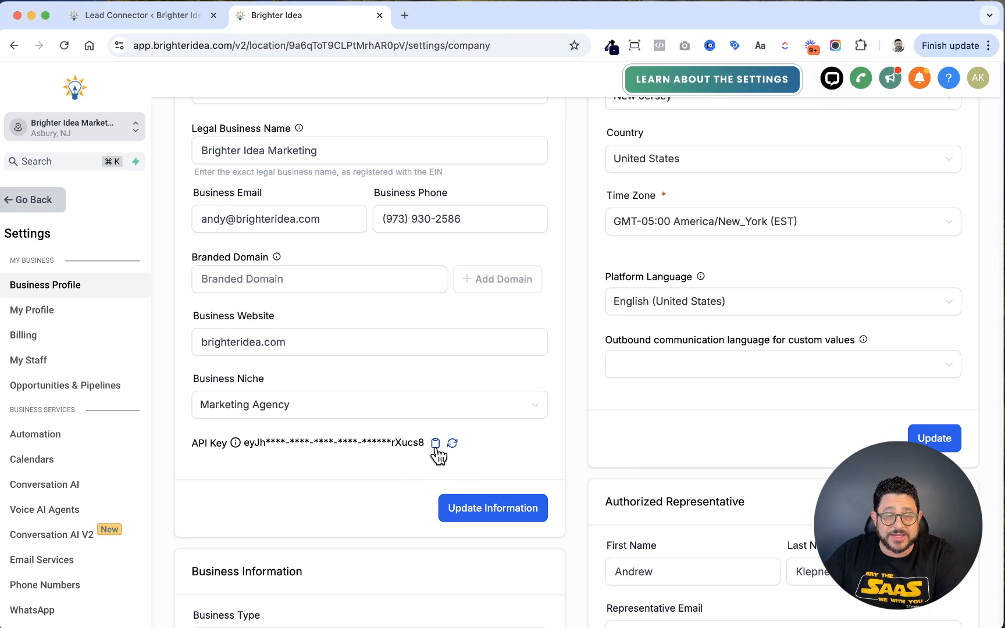
pyautogui.click(436, 444)
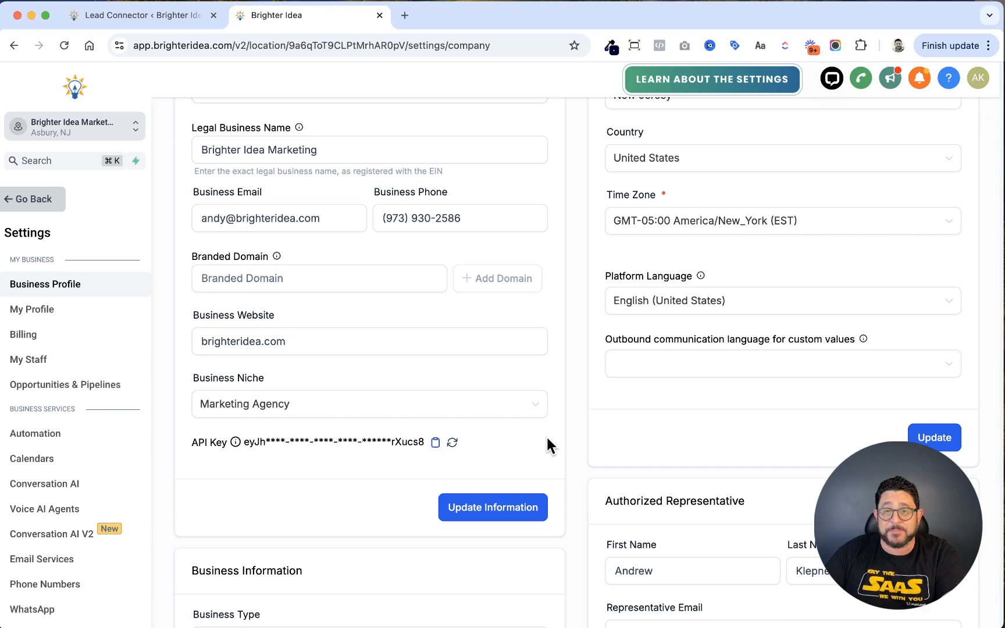
# - Paste the API key into the LeadConnector plugin settings on the WordPress site and save them
pyautogui.click(175, 15)
pyautogui.click(265, 238)
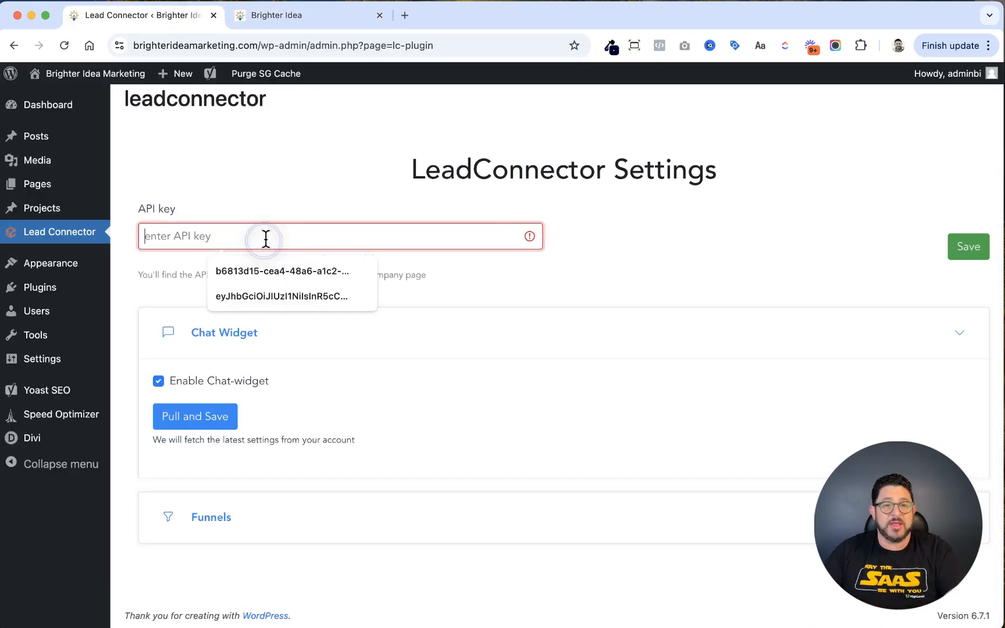
pyautogui.press('super+v')
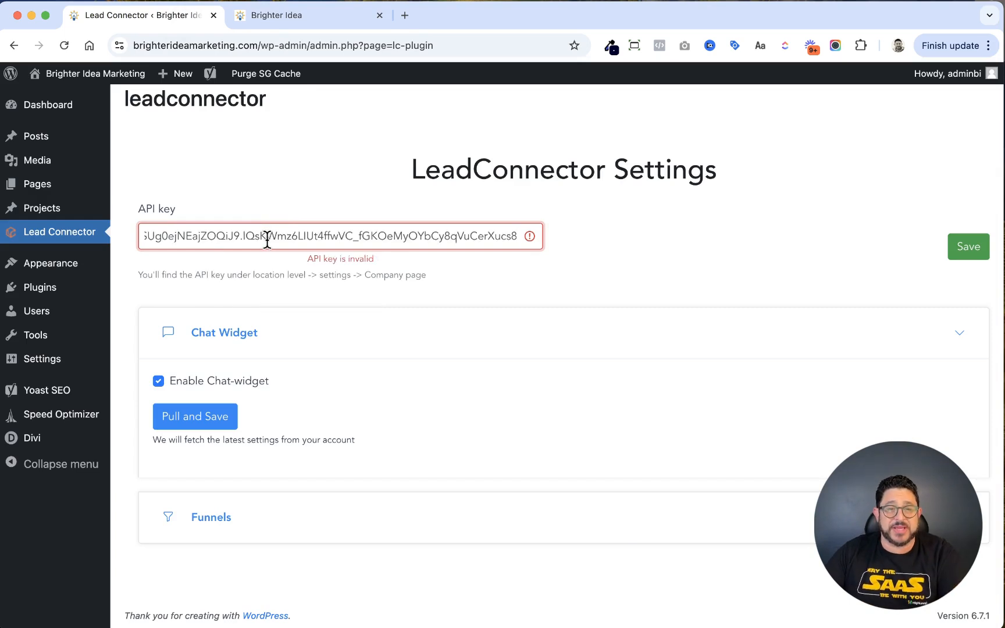
pyautogui.click(980, 251)
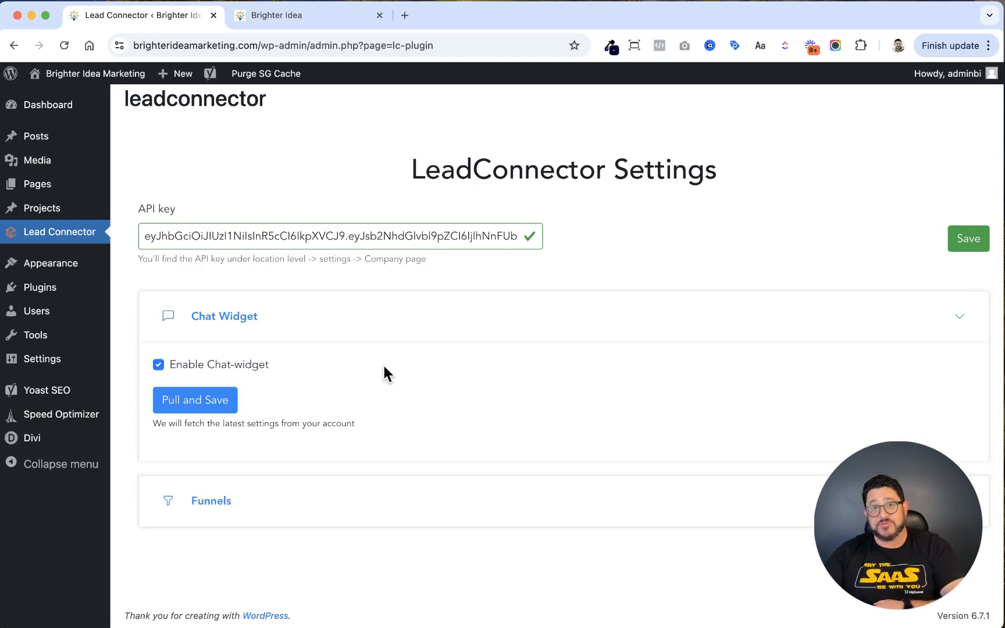
# - Open the chat widgets under Sites in the Brighter Idea account and view the chat types offered for a new widget
pyautogui.click(287, 16)
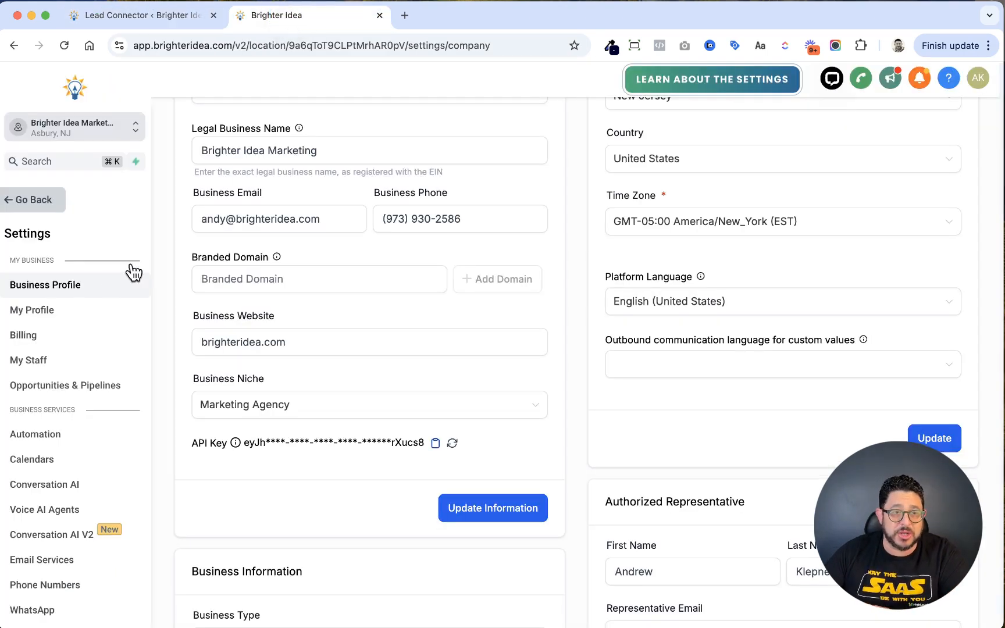
pyautogui.click(43, 202)
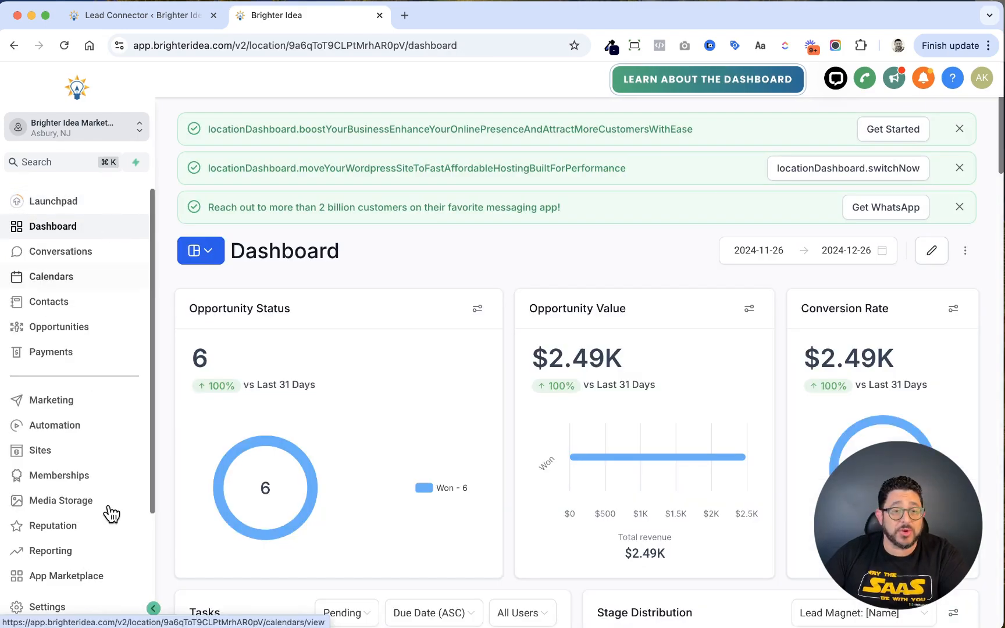
pyautogui.click(67, 460)
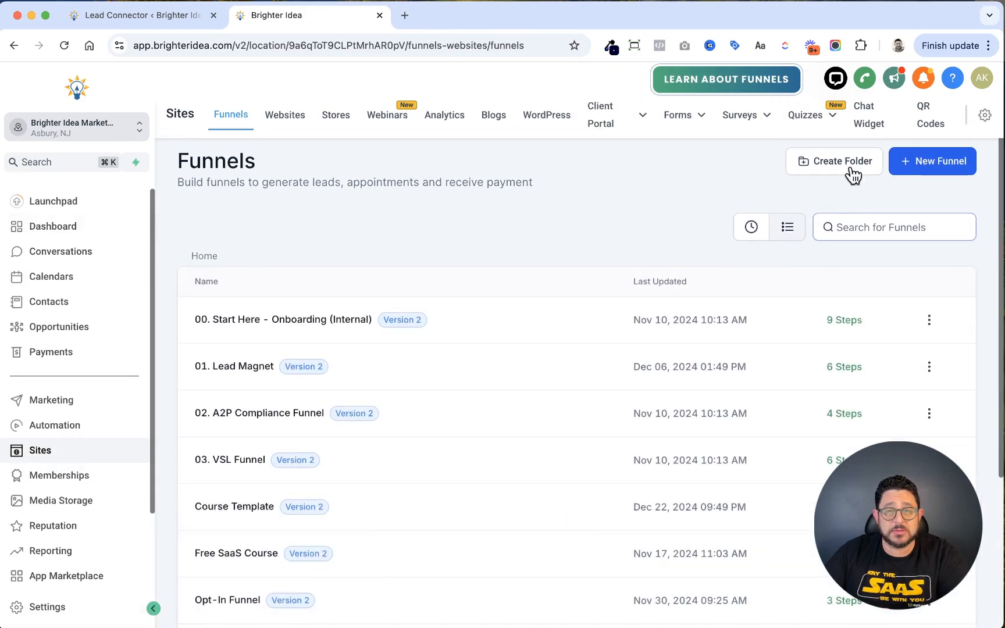
pyautogui.click(880, 131)
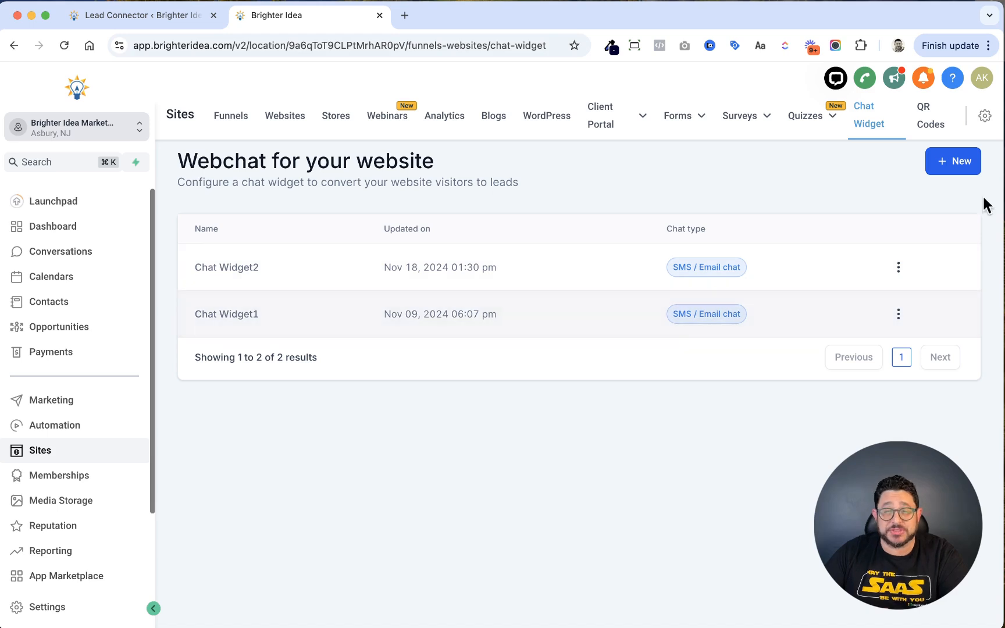
pyautogui.click(947, 167)
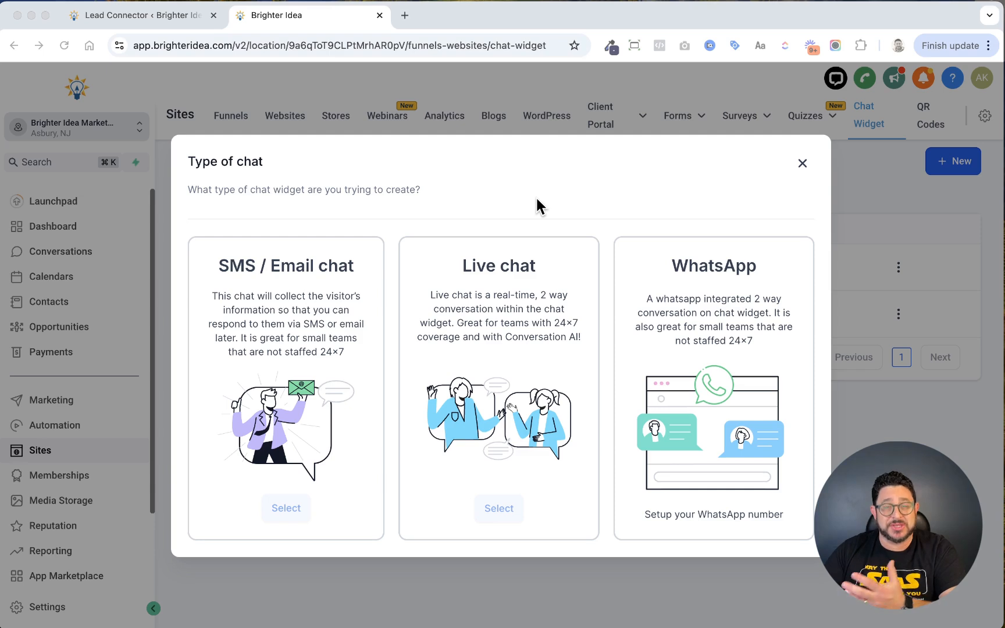
# - Visit the WordPress site's live homepage, open the chat widget to examine its contact form, and close it again
pyautogui.click(156, 18)
pyautogui.click(128, 82)
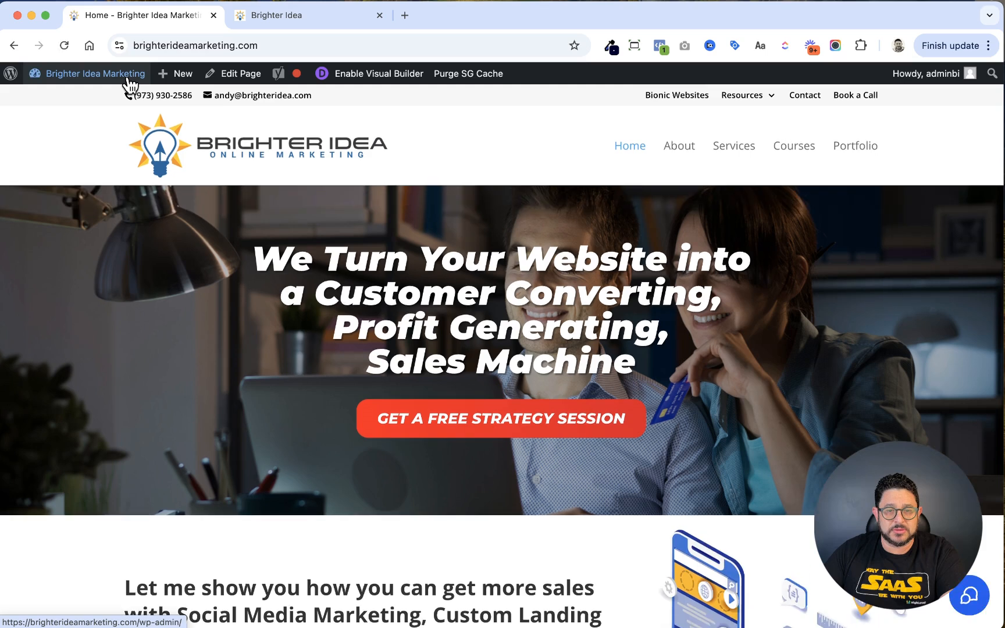
pyautogui.click(977, 610)
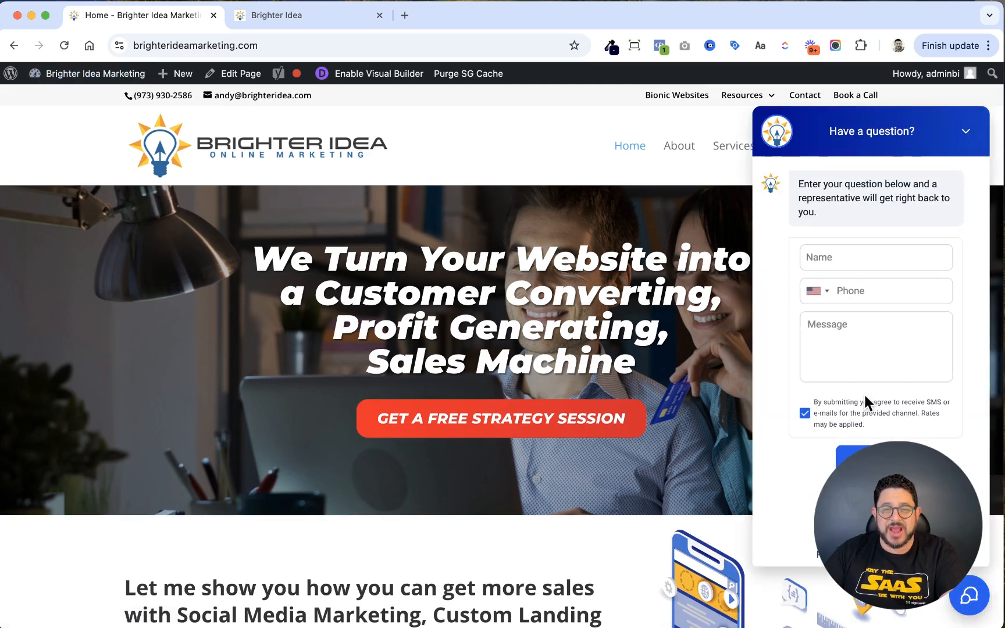
pyautogui.click(965, 131)
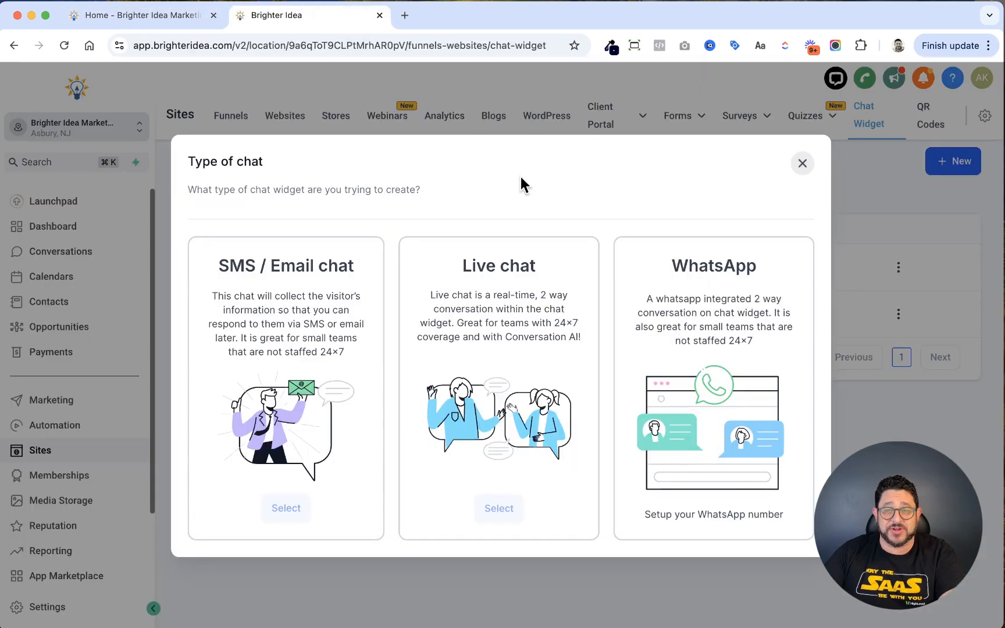
# - Return to the Brighter Idea account, dismiss the chat type selection, and open The High Level WordPress Agency funnel
pyautogui.click(799, 169)
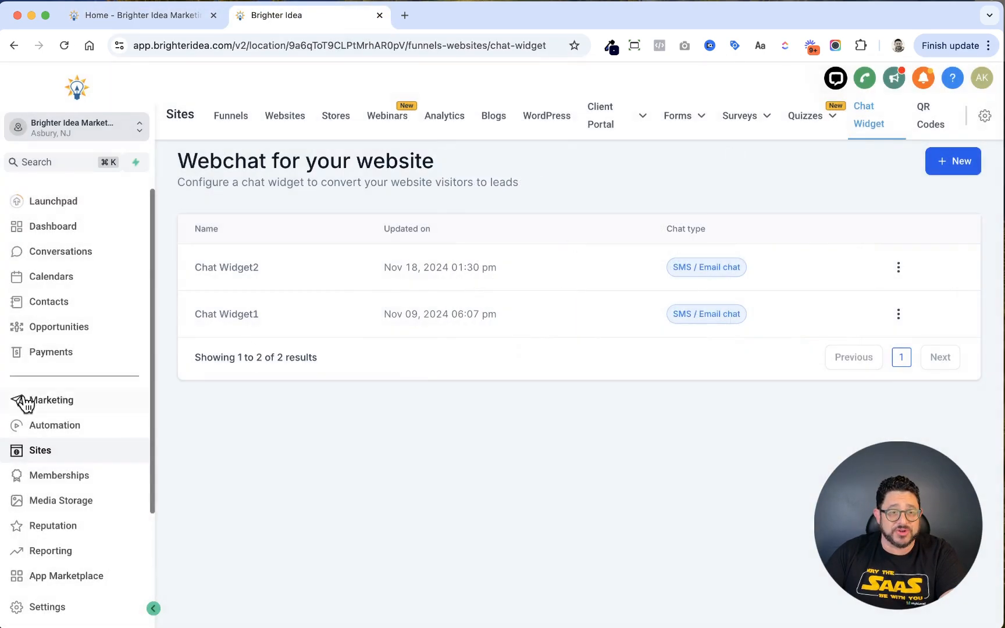
pyautogui.click(17, 455)
pyautogui.click(236, 119)
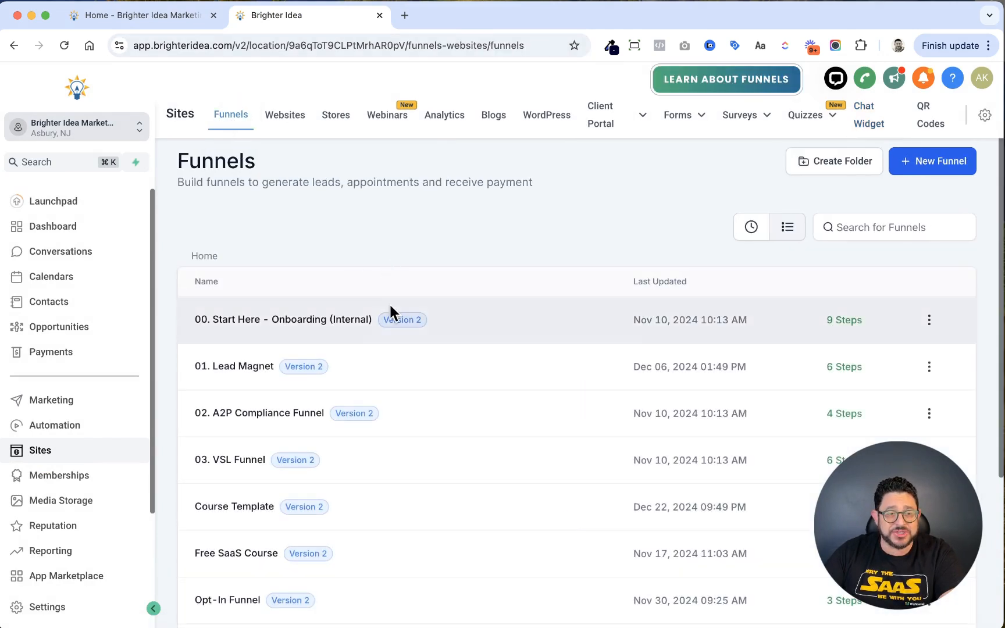
pyautogui.scroll(-3, 389, 303)
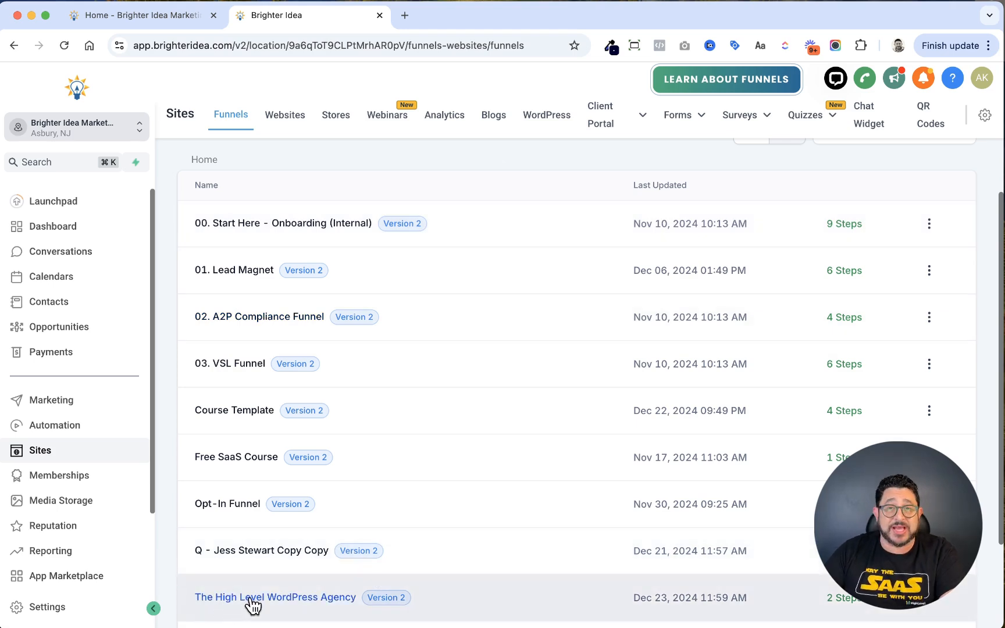
pyautogui.click(266, 599)
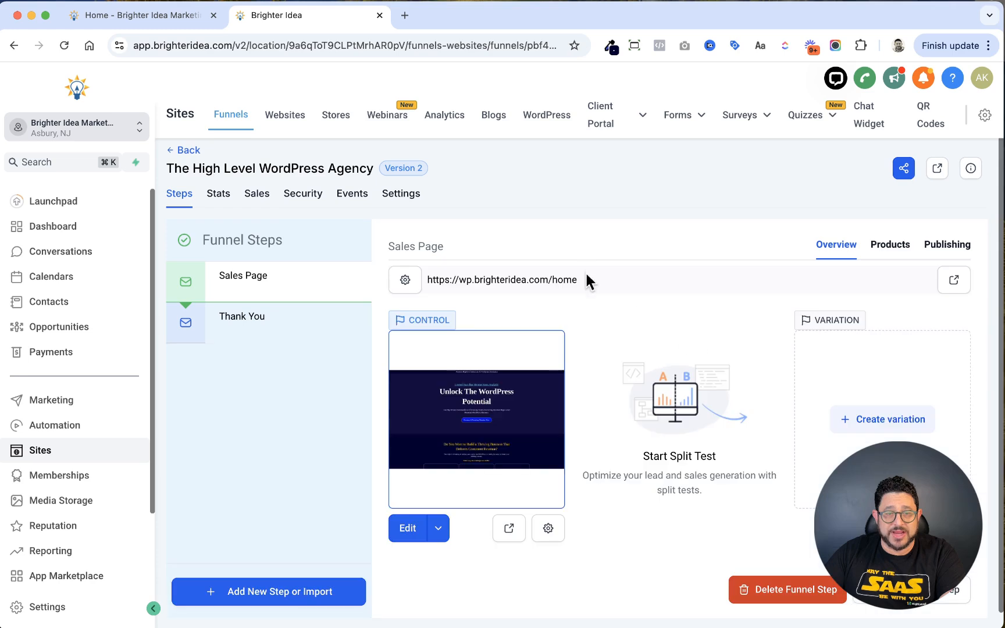
# - Preview the funnel's Sales Page in the browser and reload it from the root address wp.brighteridea.com without the /home path
pyautogui.click(954, 280)
pyautogui.doubleClick(243, 43)
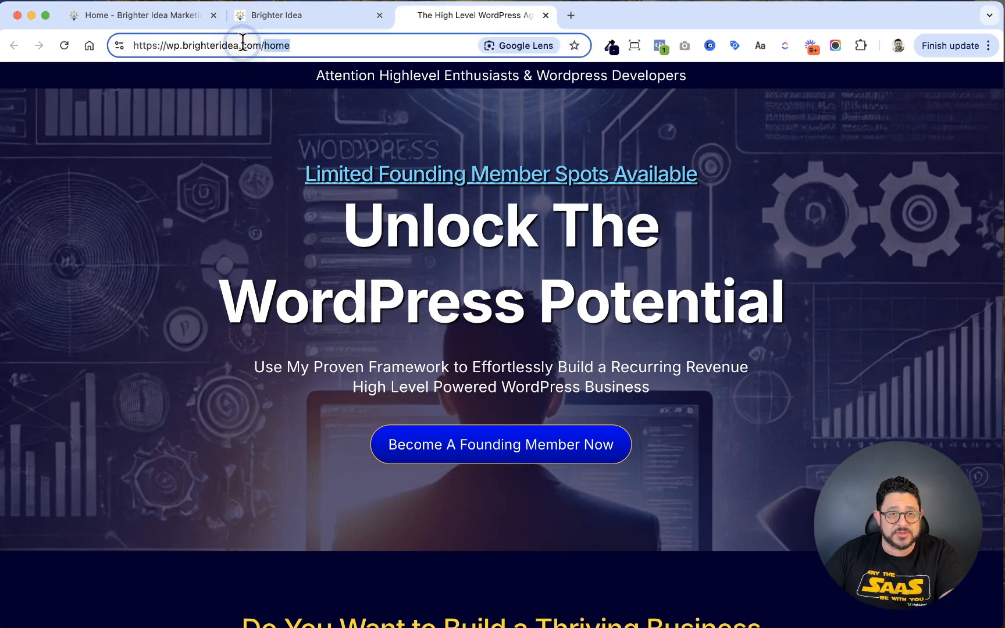
pyautogui.press('BackSpace')
pyautogui.press('Return')
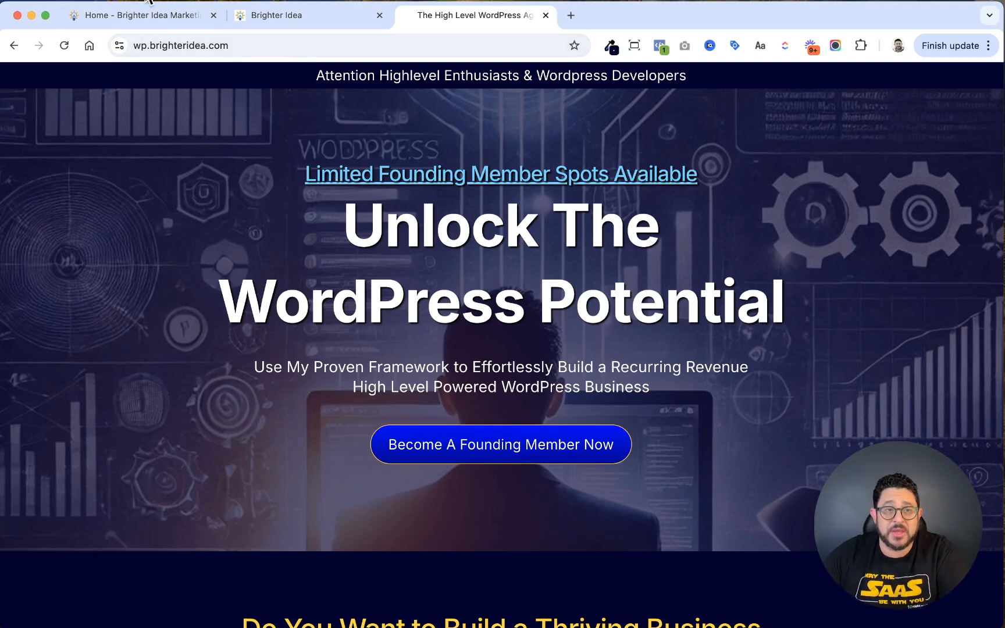
# - Return to the WordPress site's admin dashboard and start adding a new page under Funnels in the Lead Connector settings
pyautogui.click(144, 16)
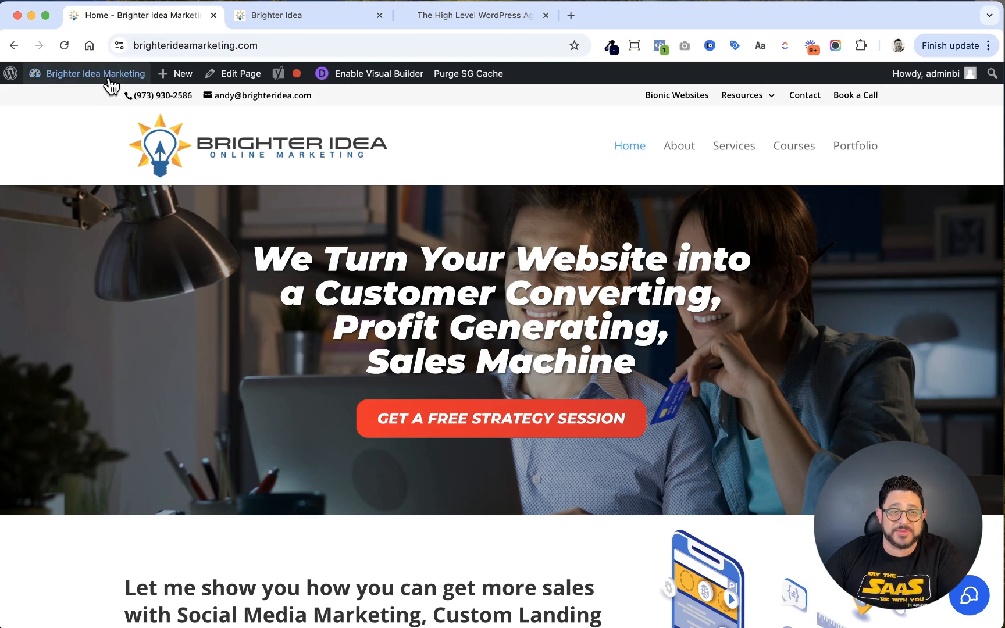
pyautogui.moveTo(104, 77)
pyautogui.click(50, 104)
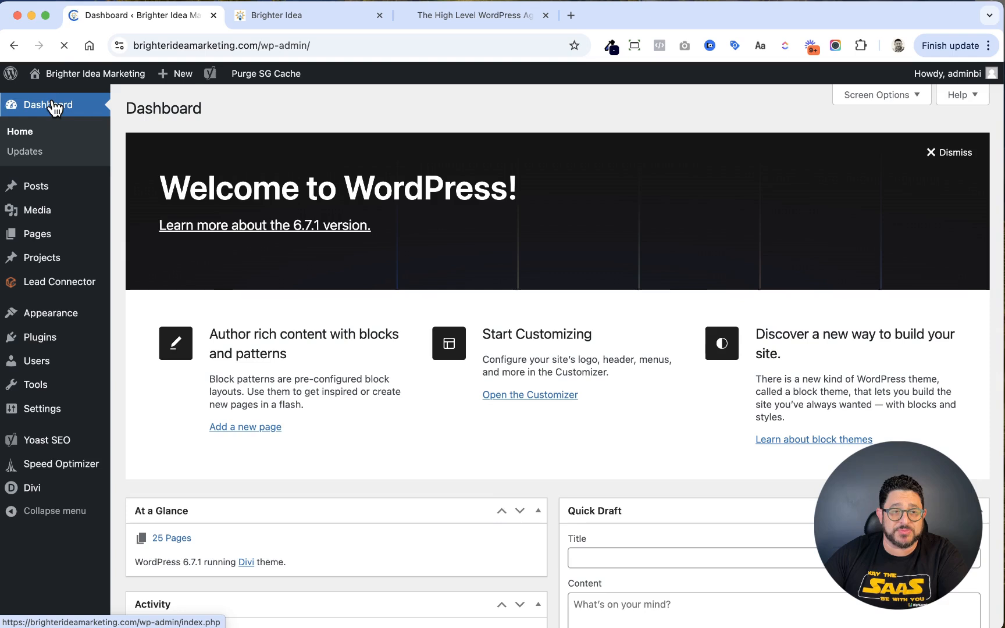
pyautogui.click(73, 280)
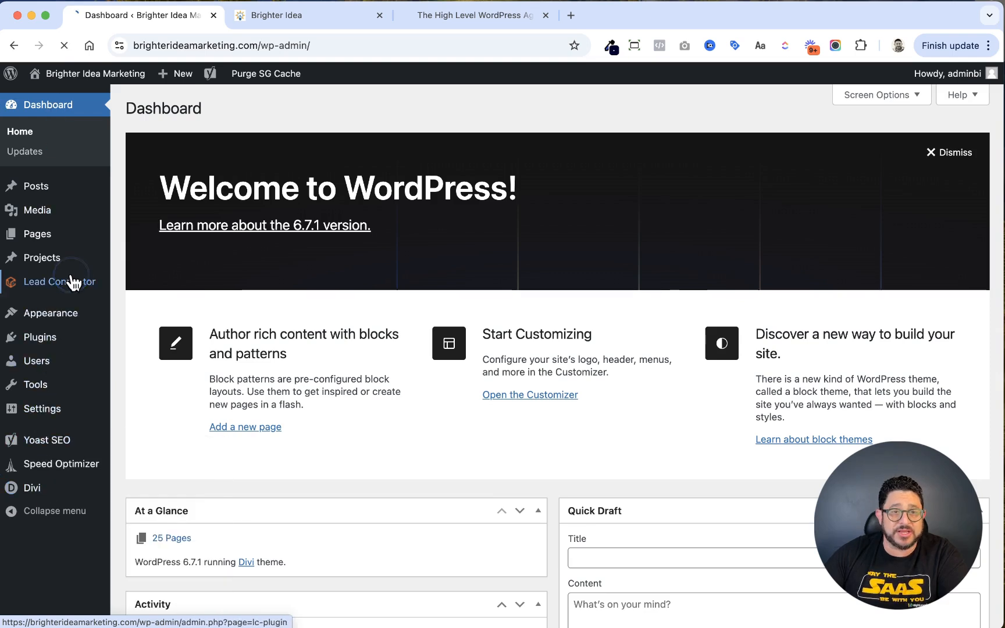
pyautogui.click(207, 507)
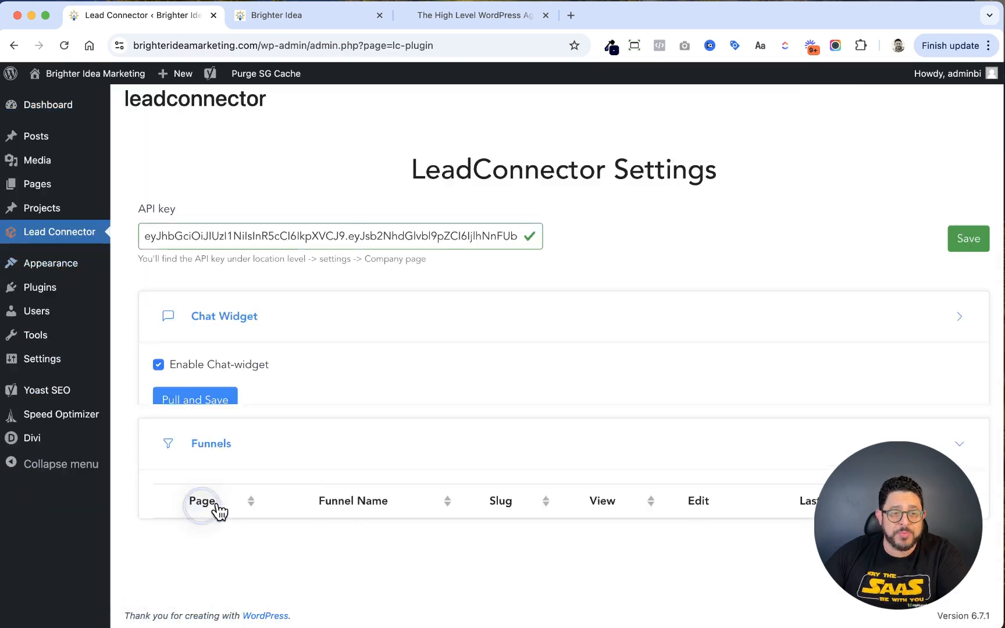
pyautogui.click(570, 489)
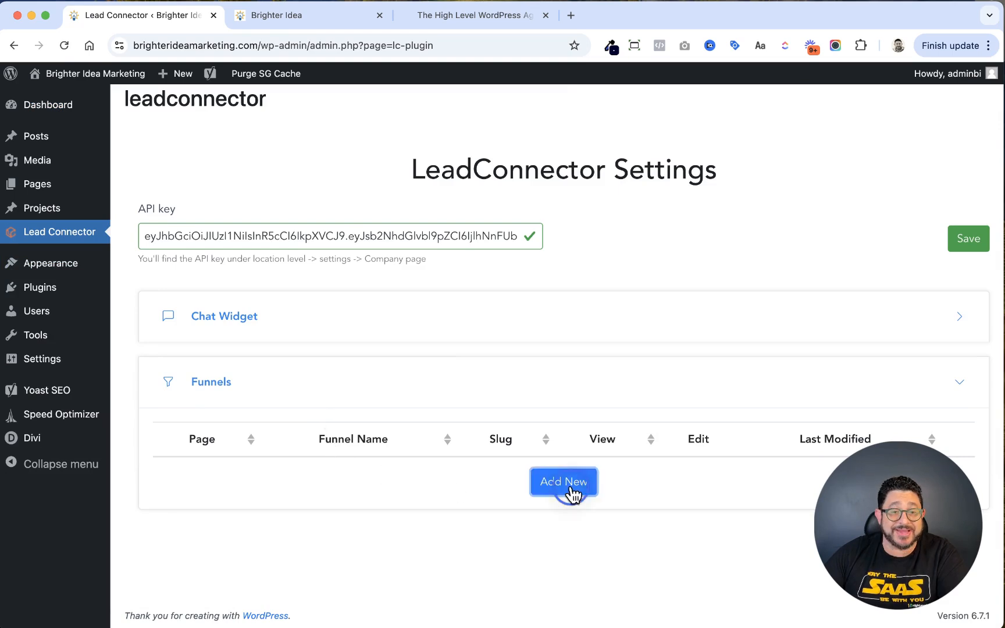
# - Choose The High Level WordPress Agency funnel and its Sales Page step, keeping Embed Full Page iFrame as the page display method
pyautogui.click(307, 185)
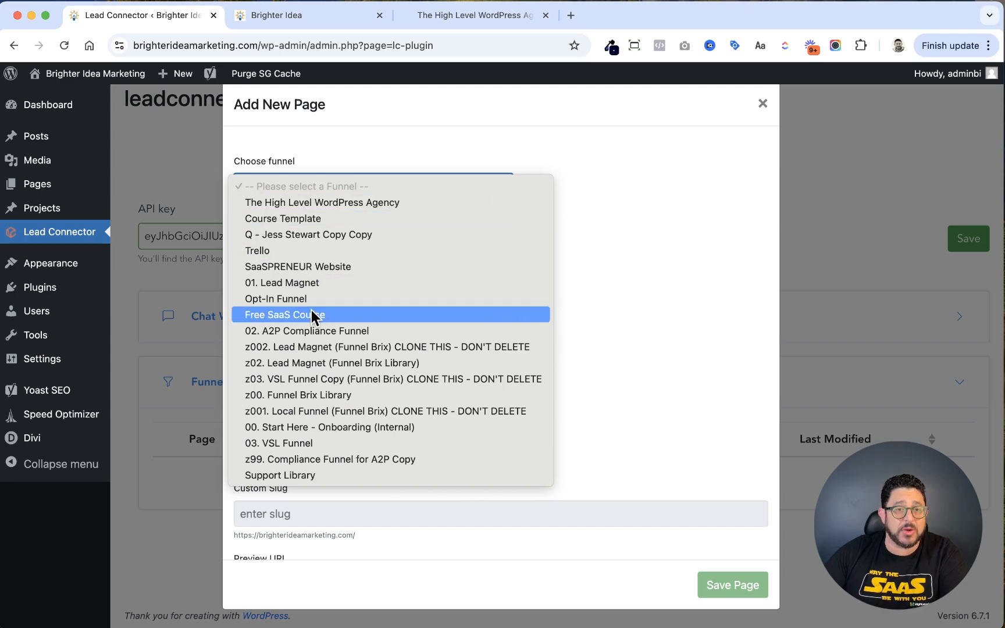
pyautogui.click(328, 204)
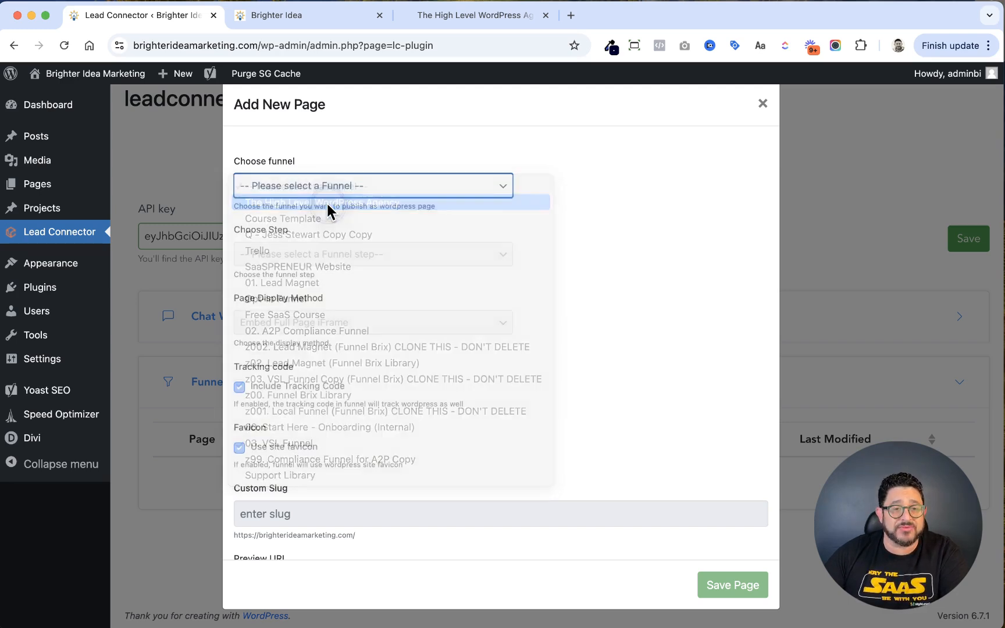
pyautogui.click(377, 253)
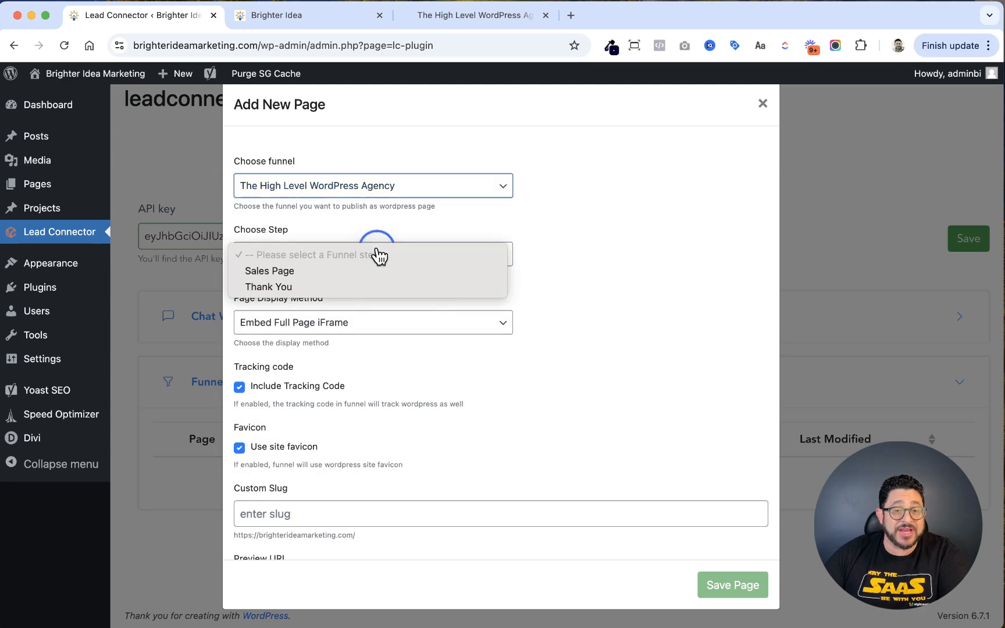
pyautogui.click(337, 272)
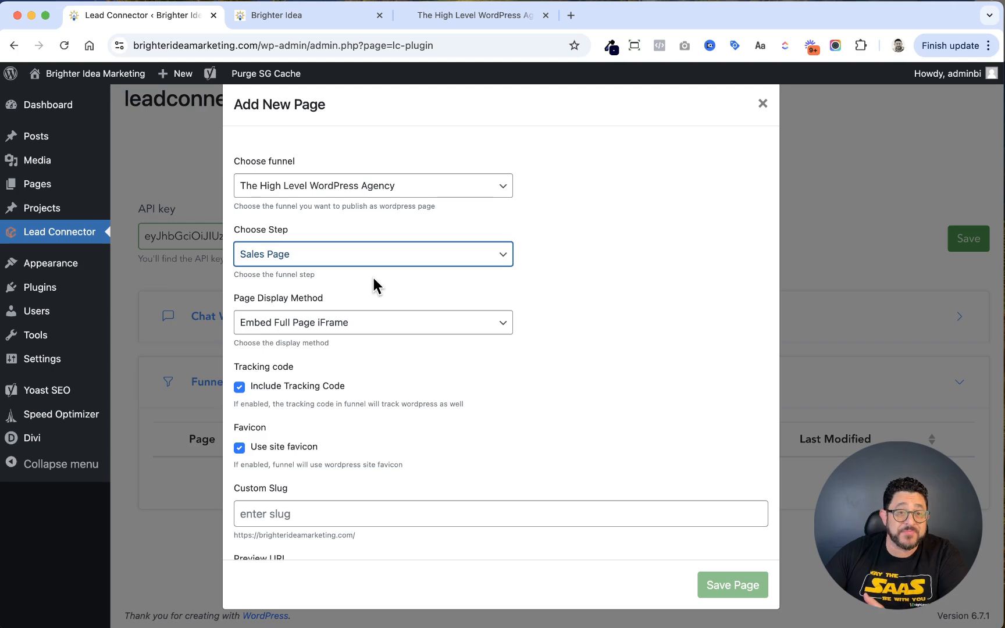
pyautogui.click(426, 328)
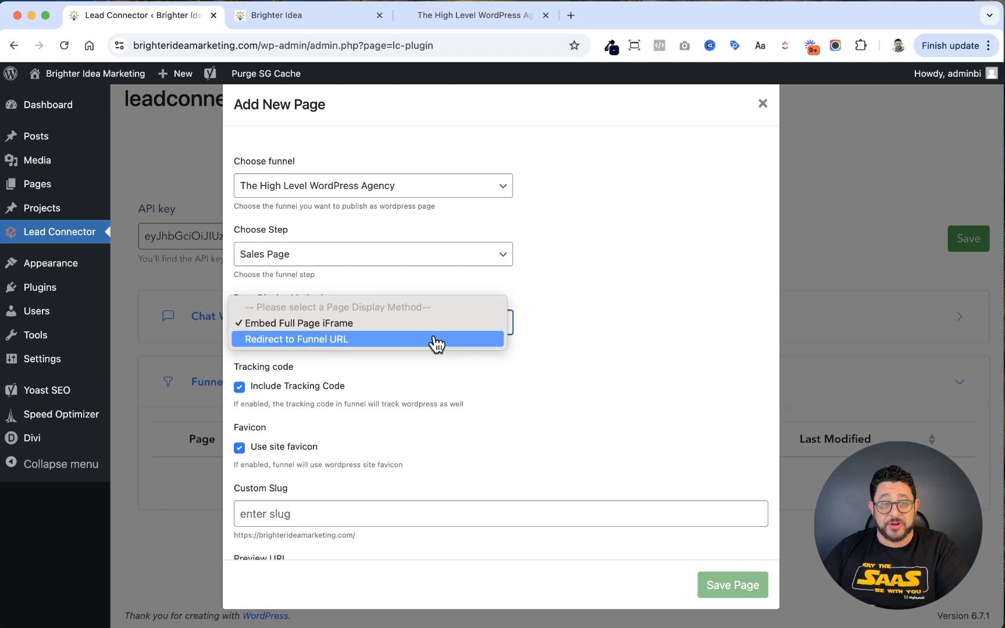
pyautogui.click(666, 385)
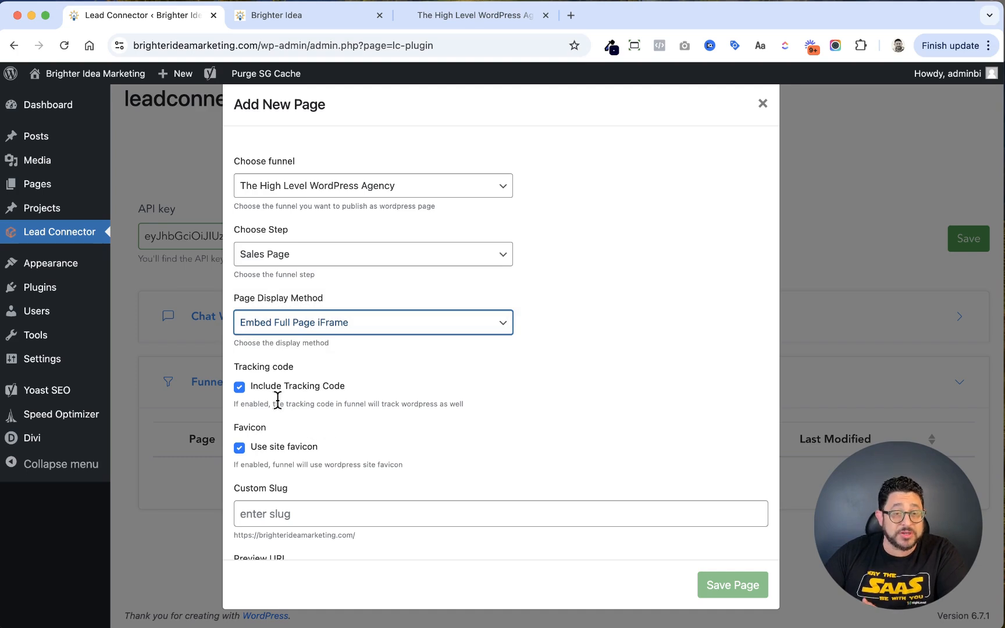
pyautogui.scroll(-1, 499, 430)
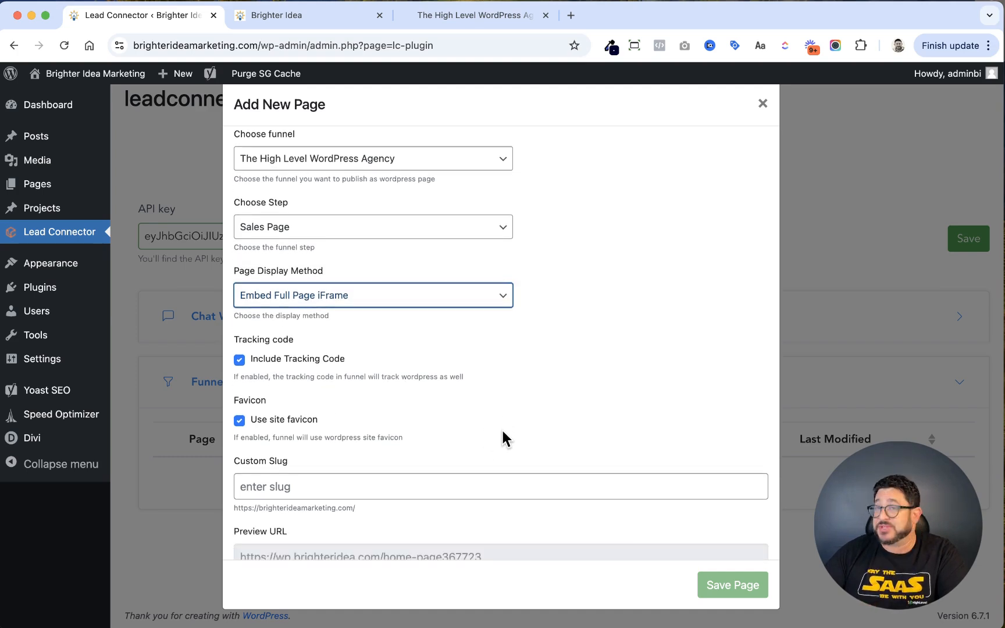
pyautogui.scroll(-2, 503, 439)
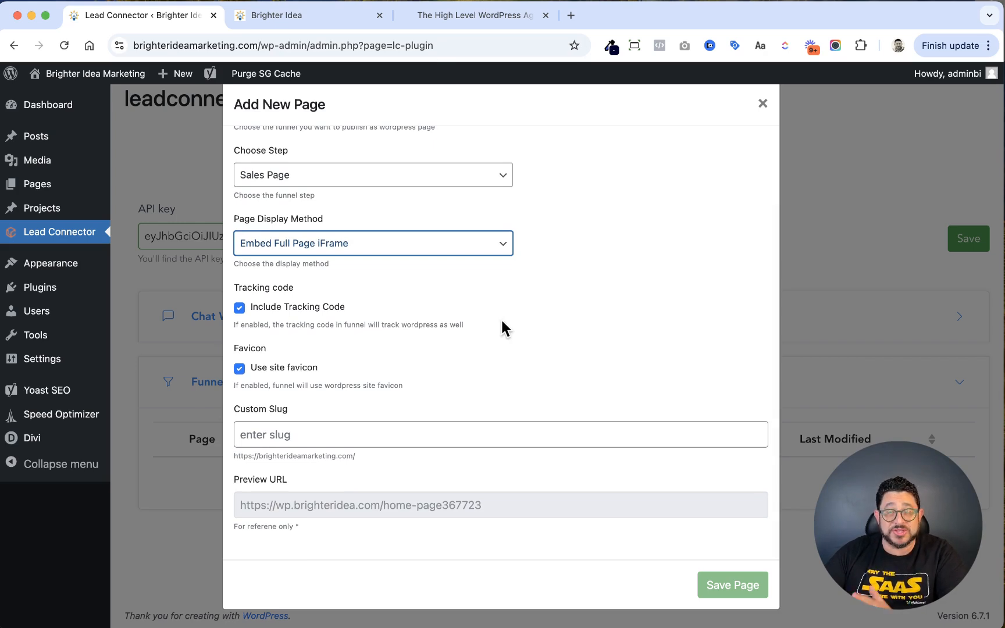
# - Set the new page's custom slug to hlwpa and save the page
pyautogui.click(263, 48)
pyautogui.moveTo(262, 48); pyautogui.dragTo(307, 45)
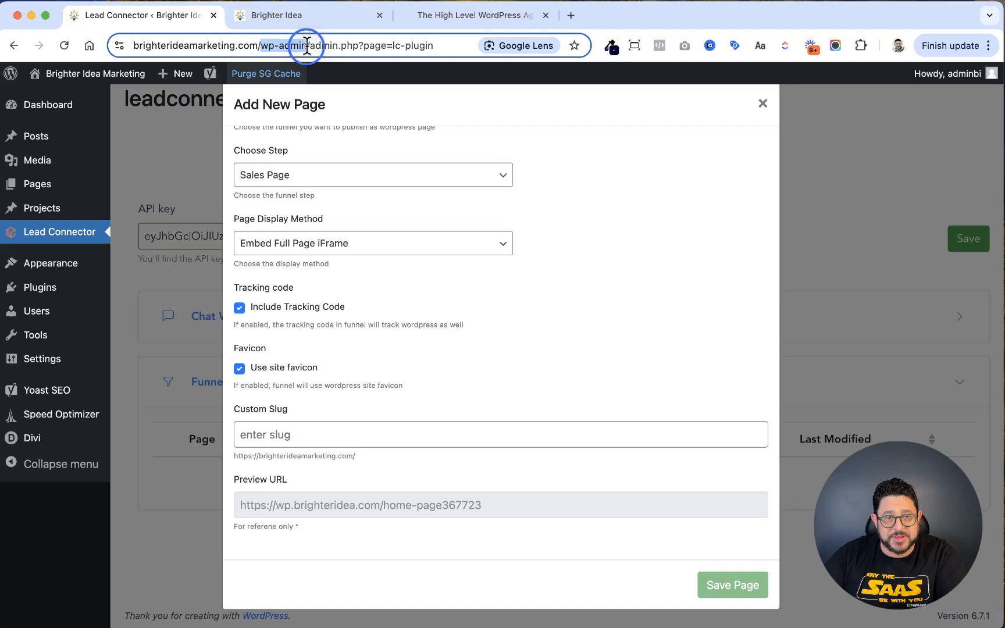
pyautogui.click(314, 434)
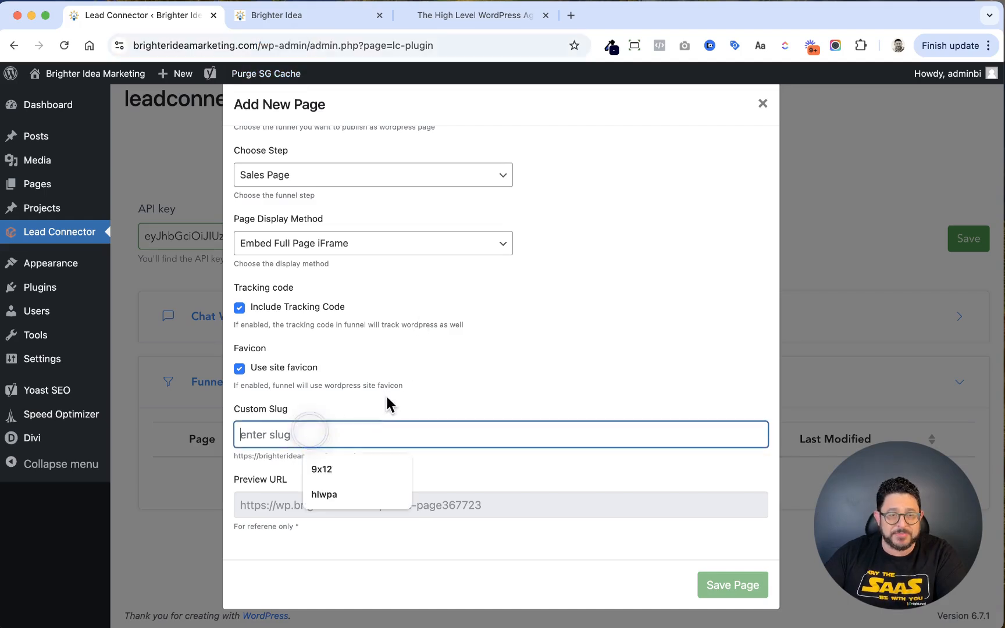
pyautogui.click(411, 386)
pyautogui.click(321, 432)
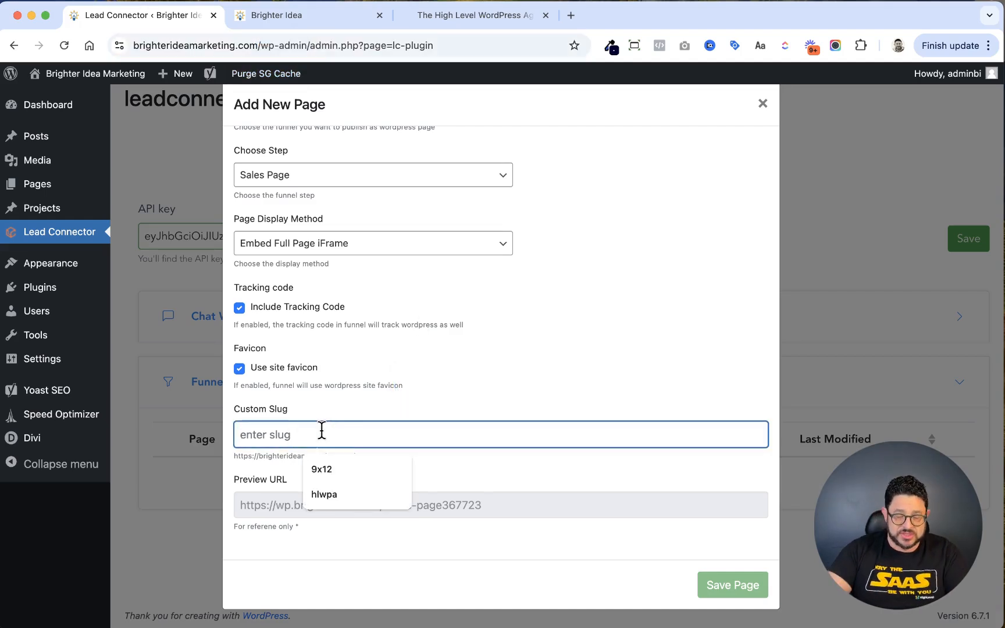
pyautogui.write('hlwpa')
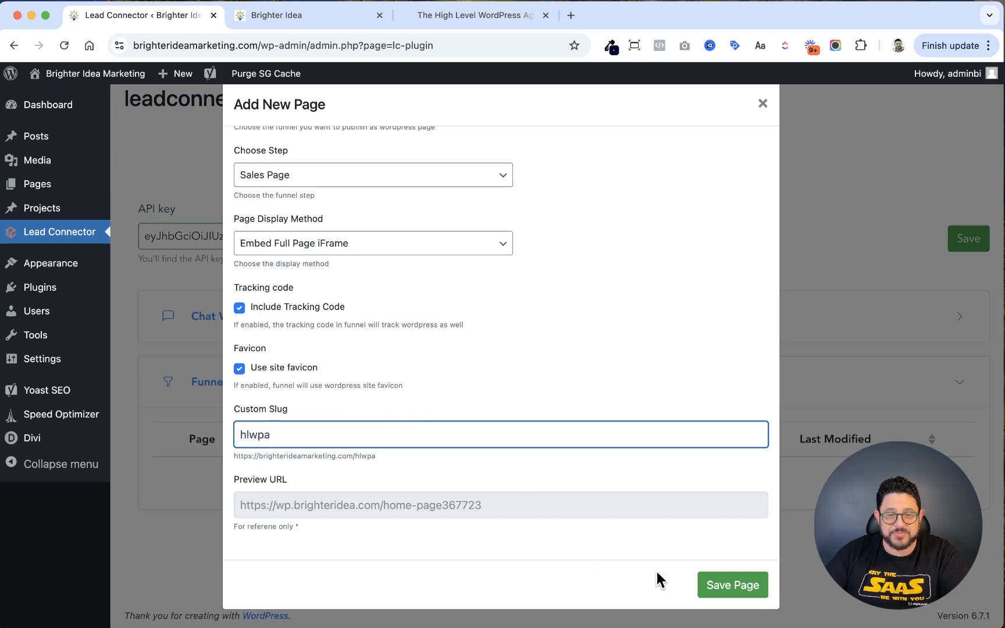
pyautogui.click(720, 587)
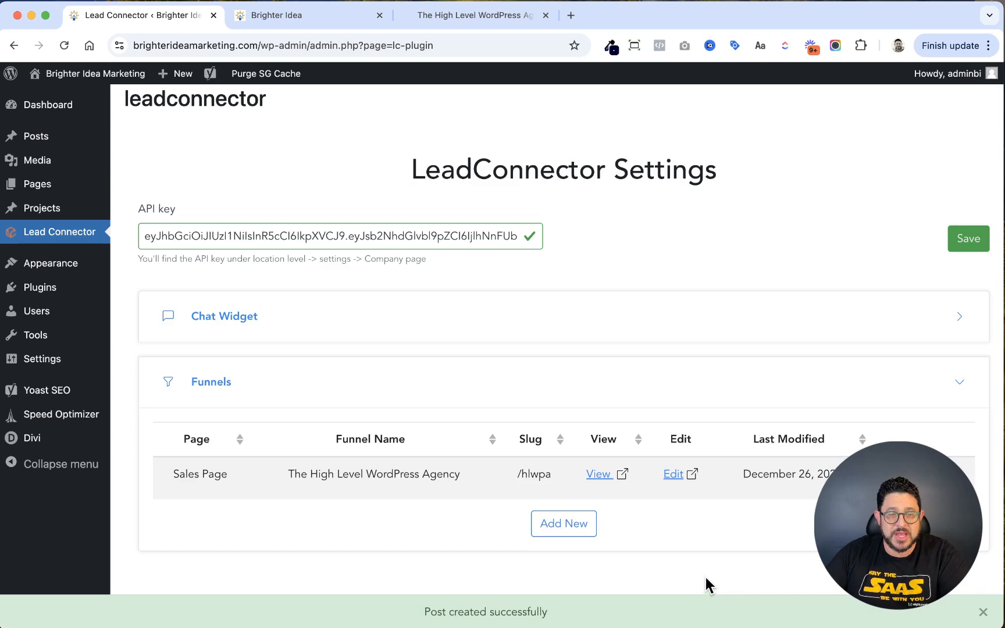
# - View the published page at brighterideamarketing.com/hlwpa, compare it with the original at wp.brighteridea.com, and reload the WordPress version
pyautogui.click(601, 474)
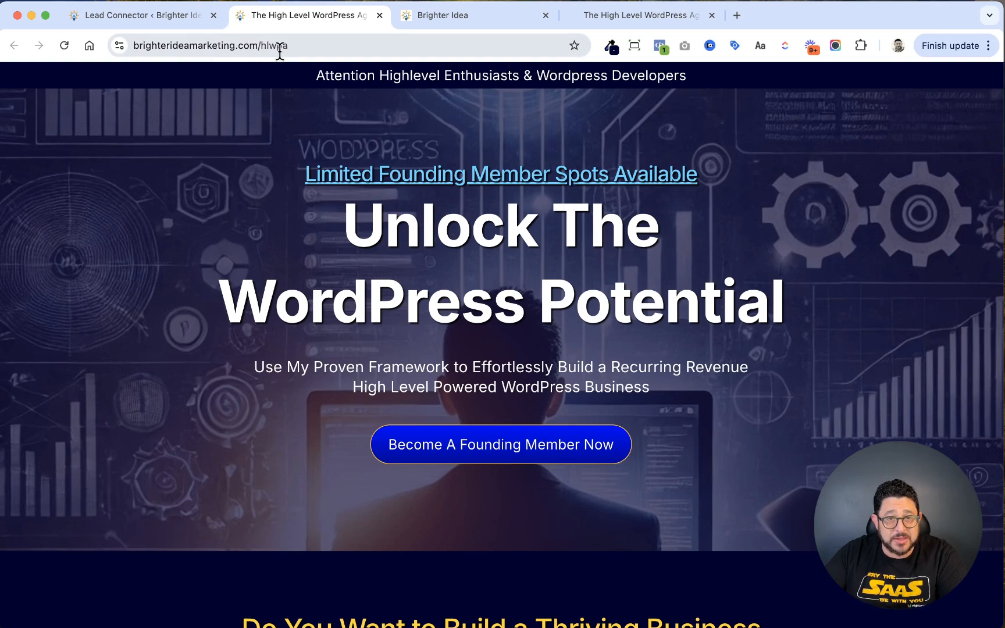
pyautogui.click(599, 18)
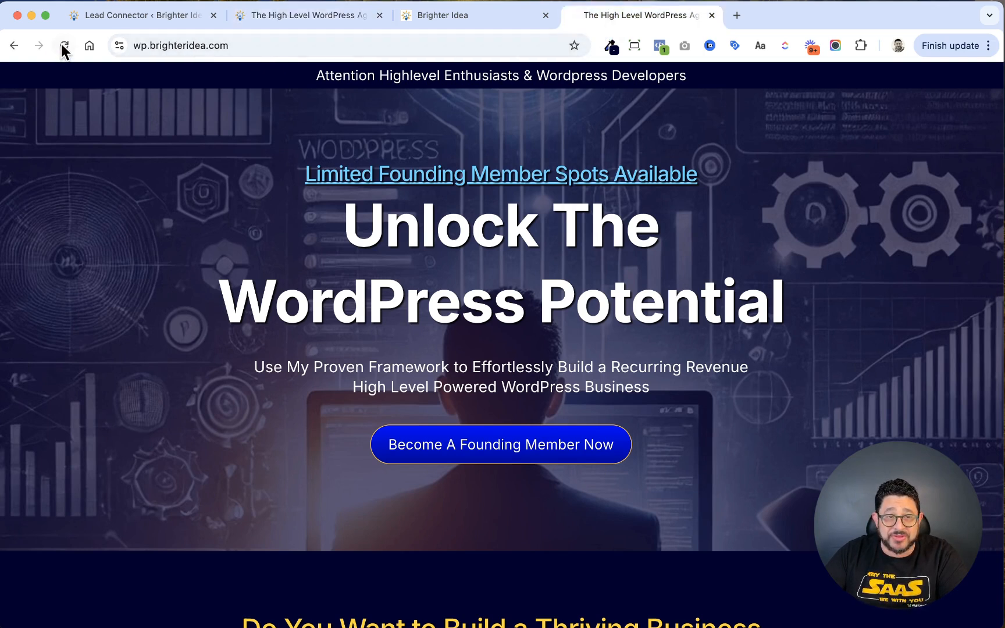
pyautogui.click(340, 17)
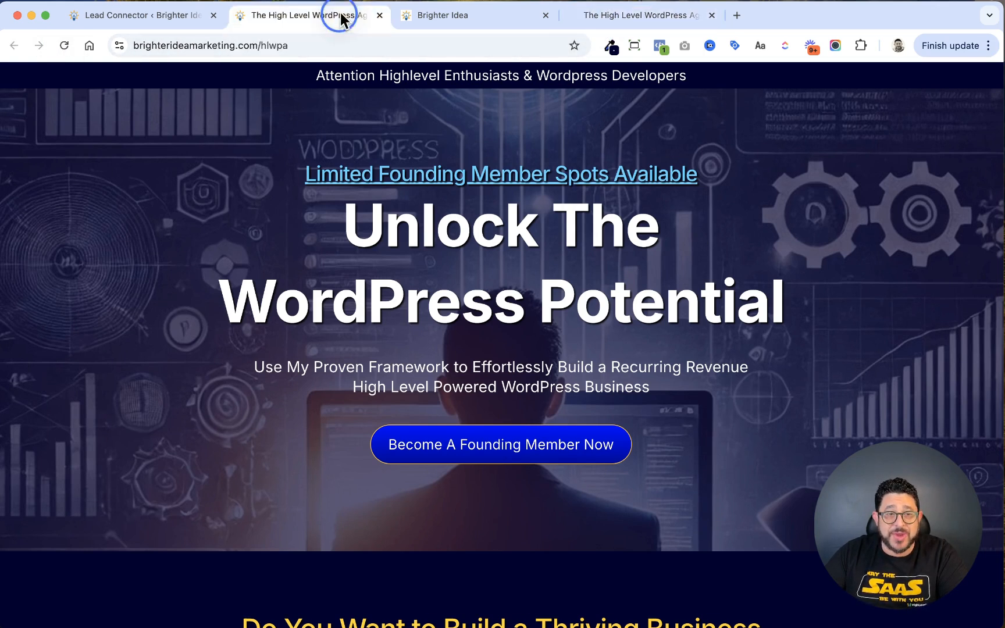
pyautogui.click(64, 45)
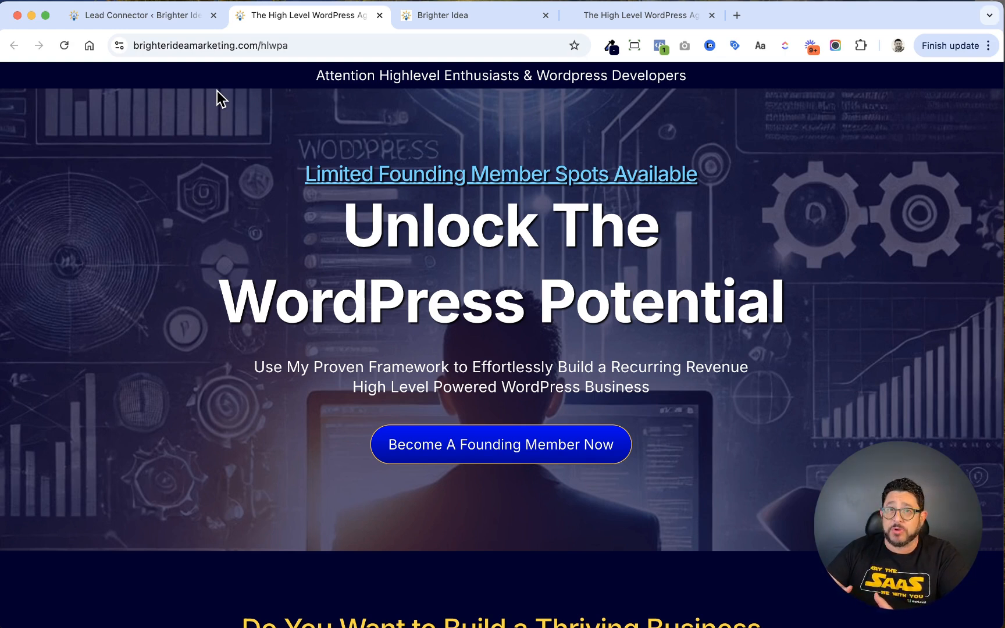
# - Return to the LeadConnector settings, open the Sales Page's funnel for editing in the Brighter Idea account, and show its Sales Page step
pyautogui.click(162, 18)
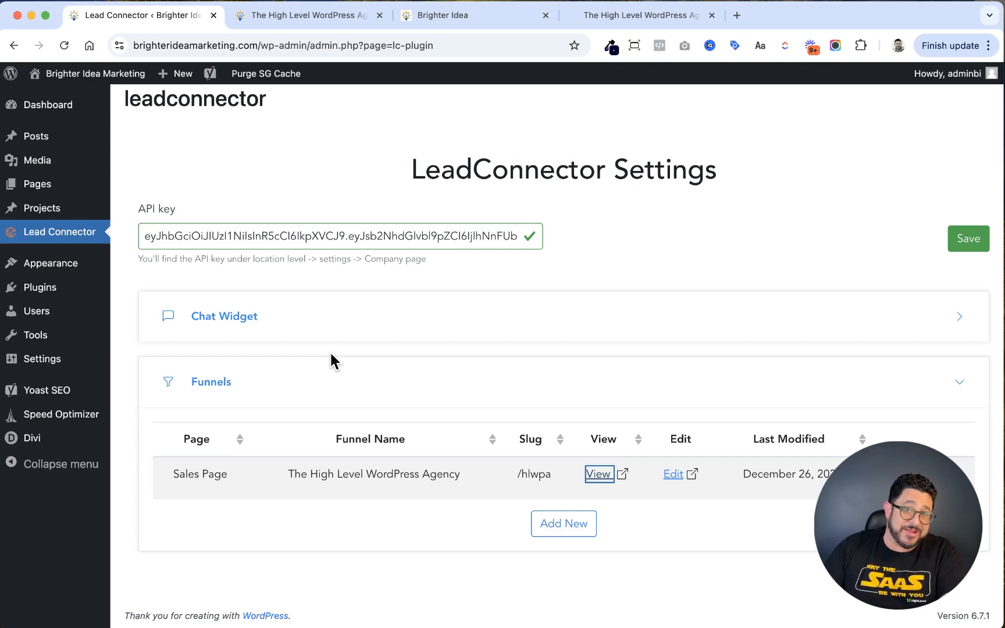
pyautogui.click(674, 476)
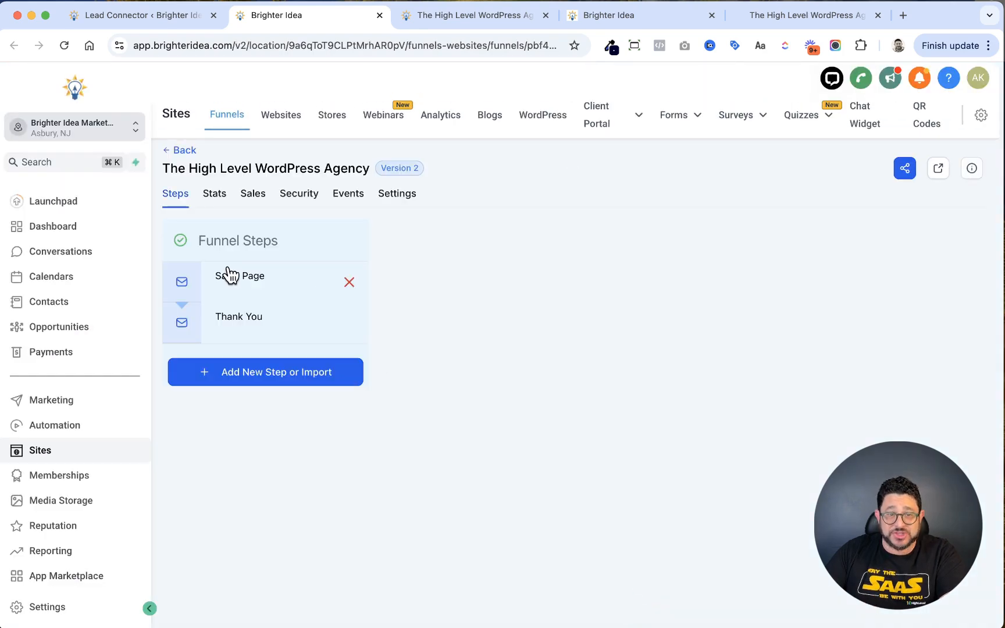
pyautogui.click(227, 273)
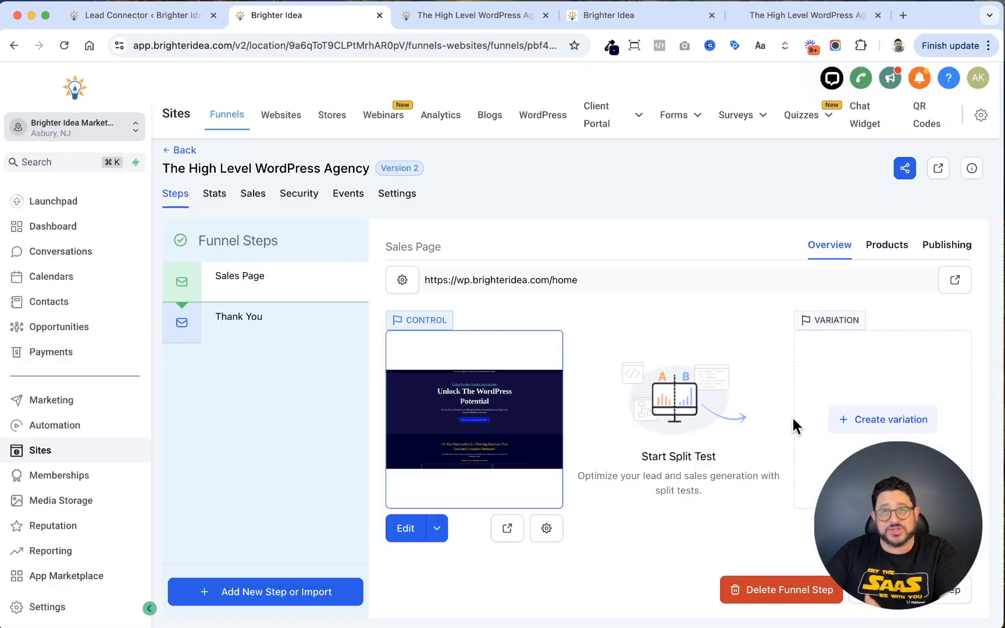